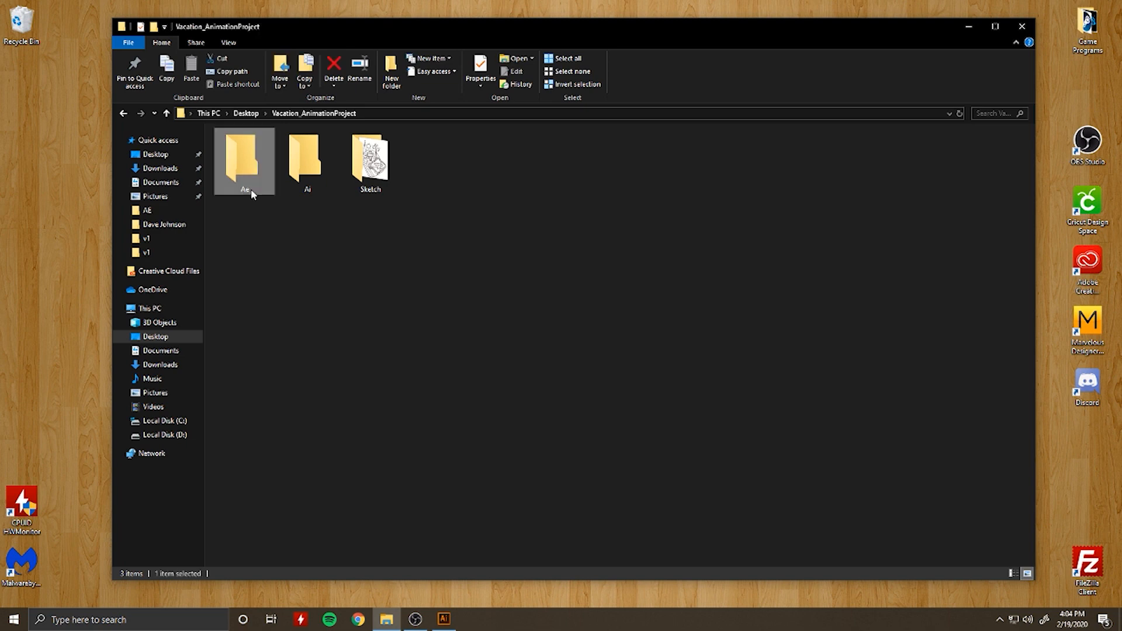
Step: Review the Ae, Ai and Sketch folders of the Vacation_AnimationProject folder, including the LasVegas_Sketch.png file
click(313, 190)
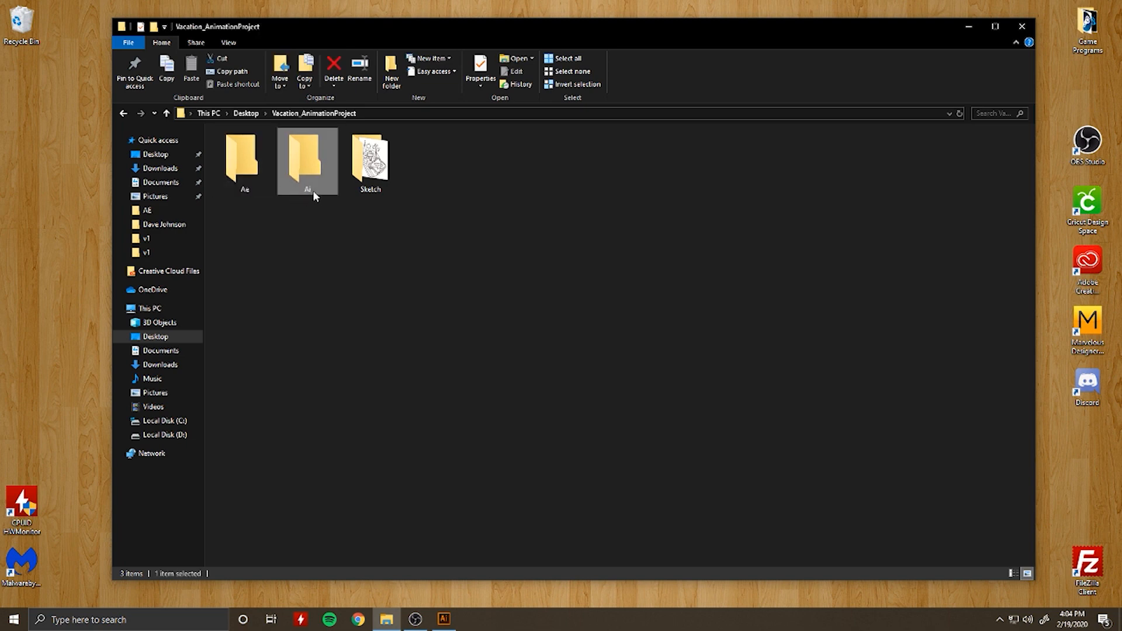
click(382, 193)
double_click(383, 197)
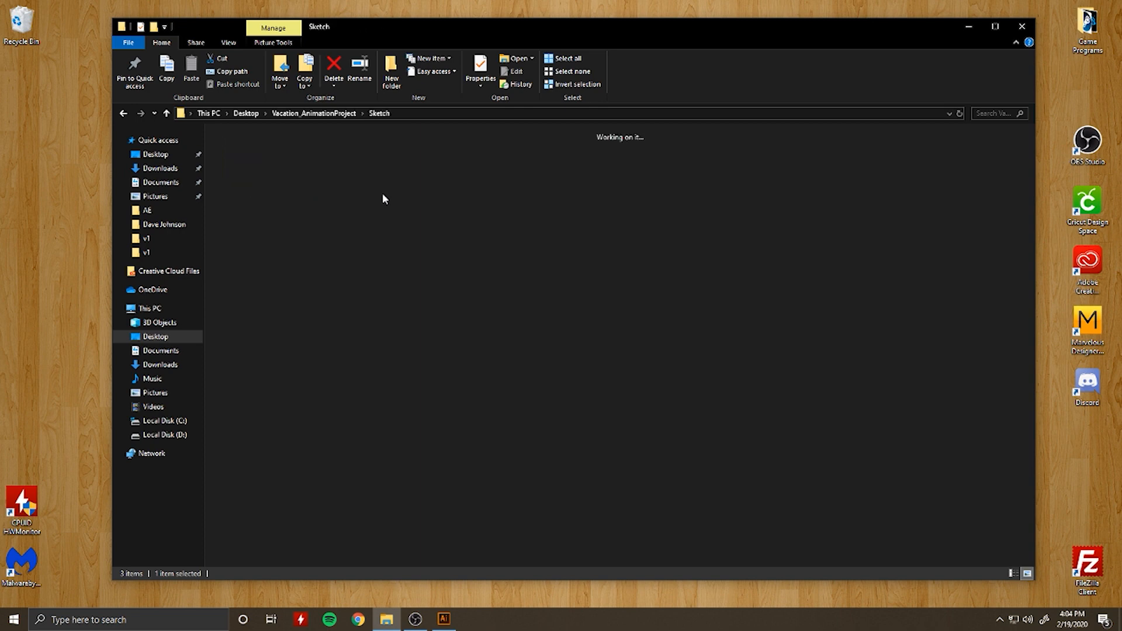
click(251, 195)
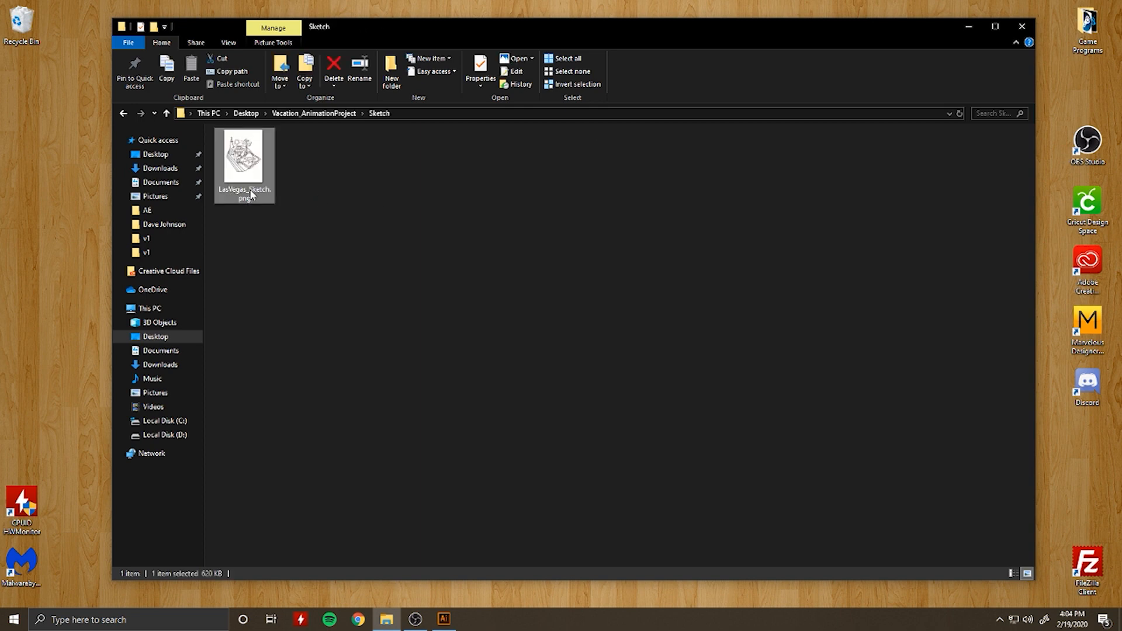
click(314, 113)
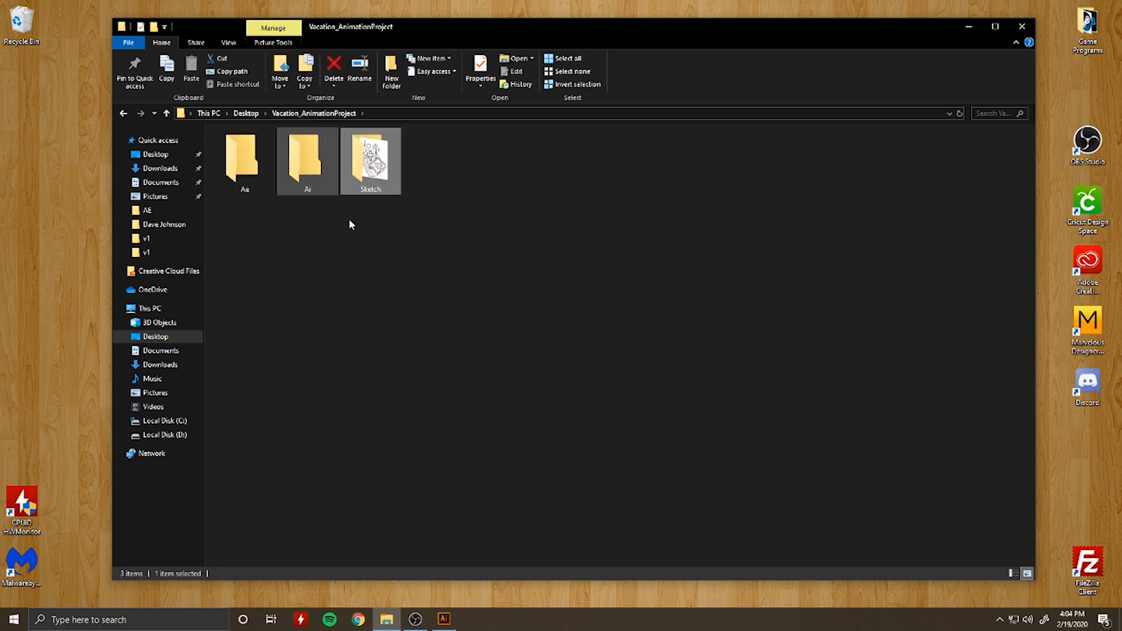
Step: Switch to Illustrator and set up a new document in pixels, 1920 px wide and 1080 px high
click(444, 619)
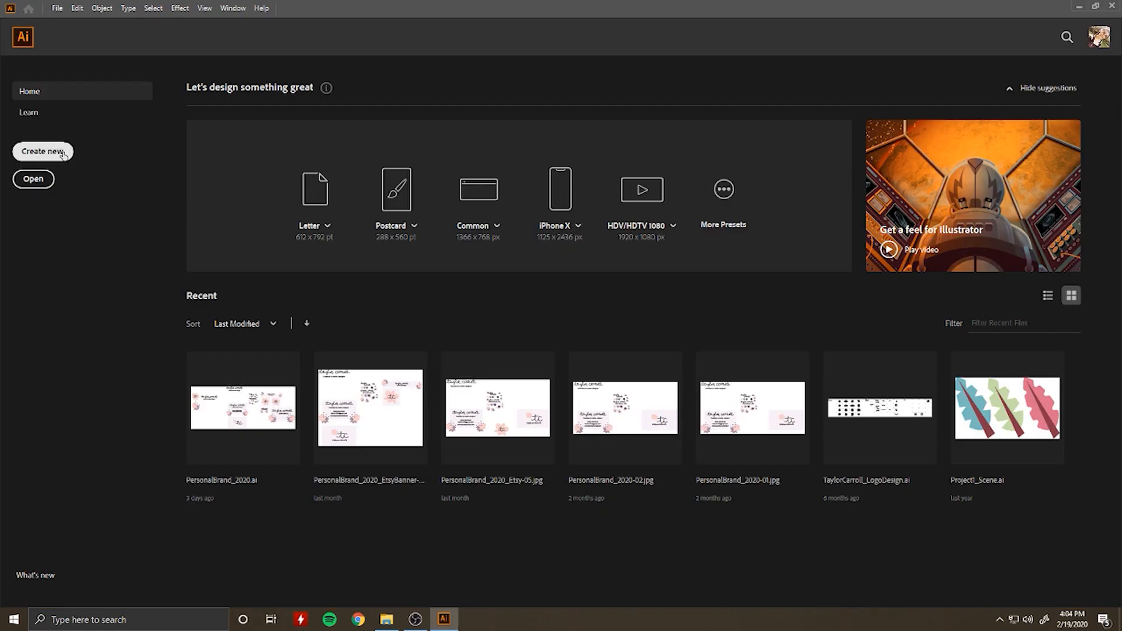
click(65, 154)
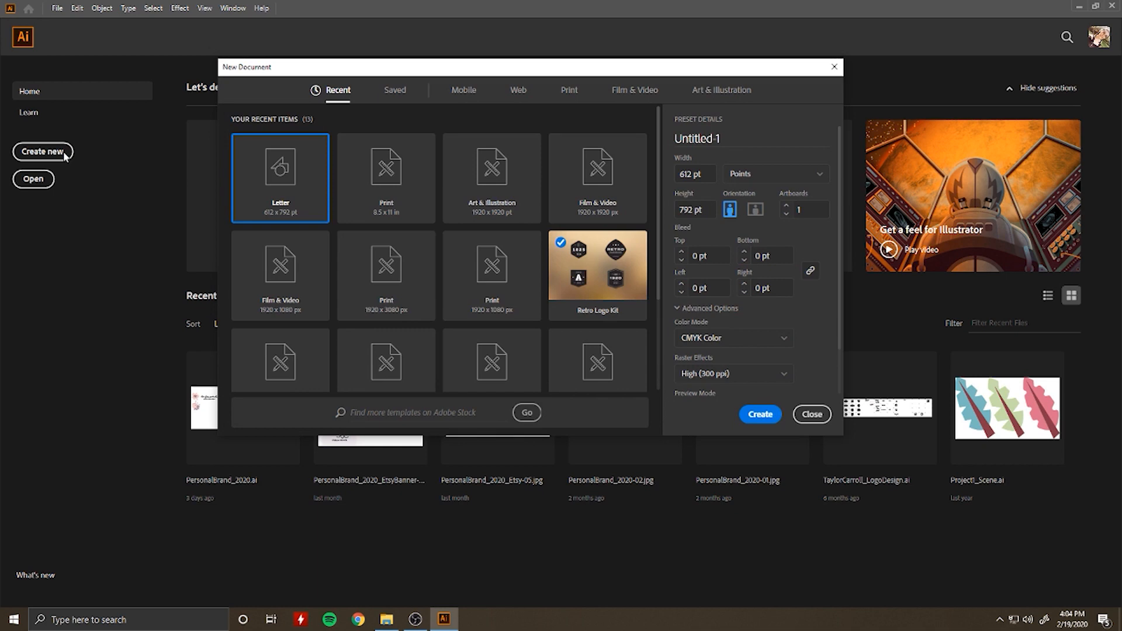
click(821, 177)
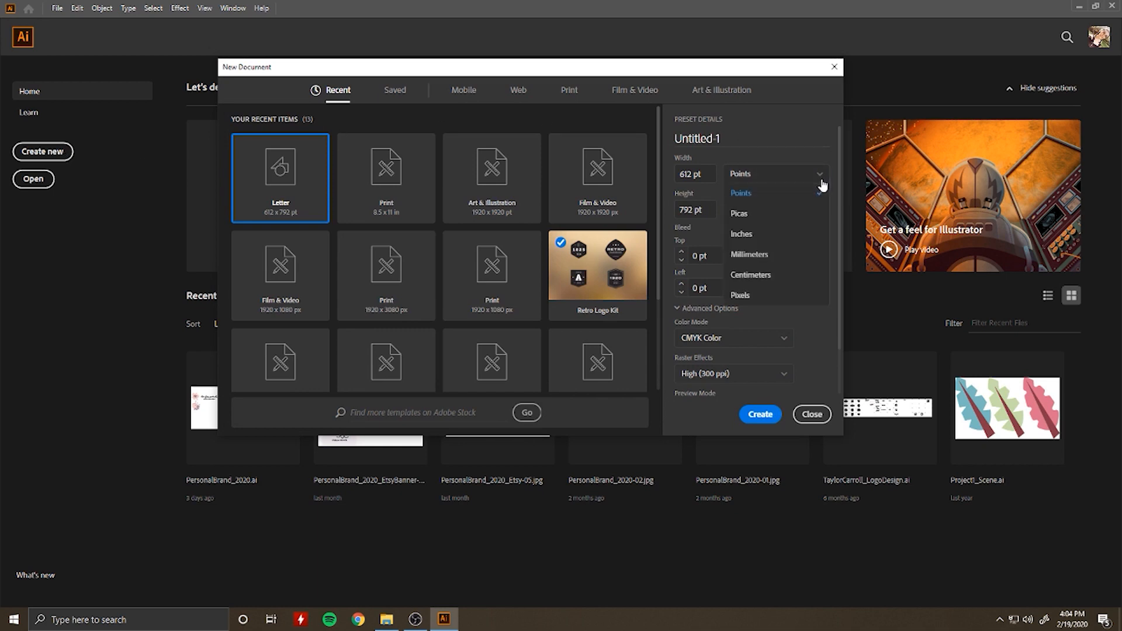
click(792, 298)
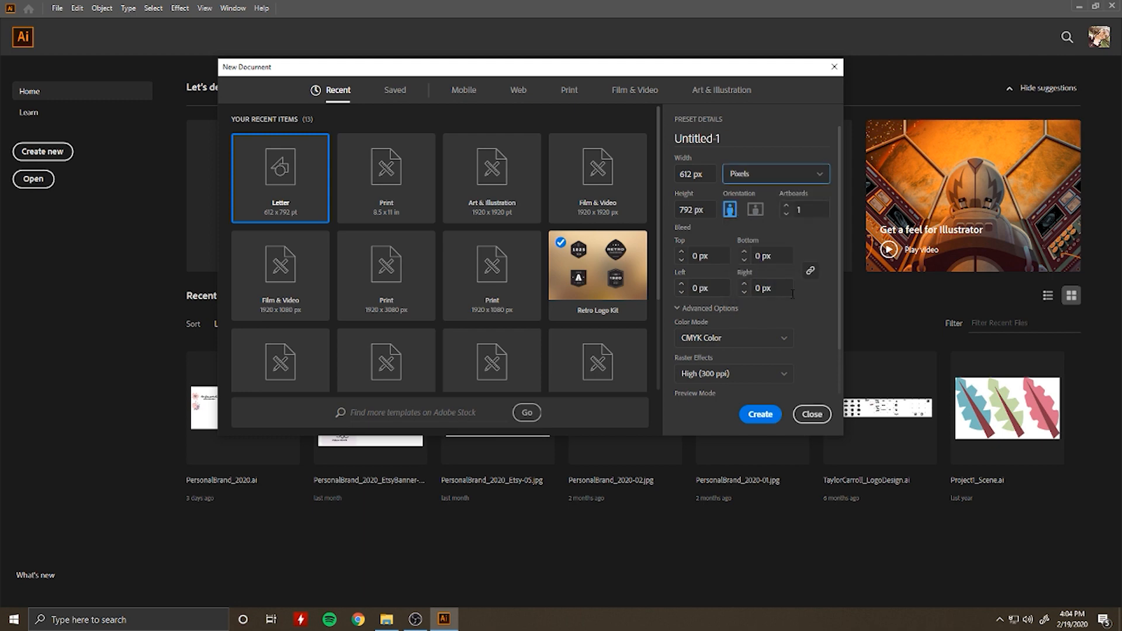
click(693, 175)
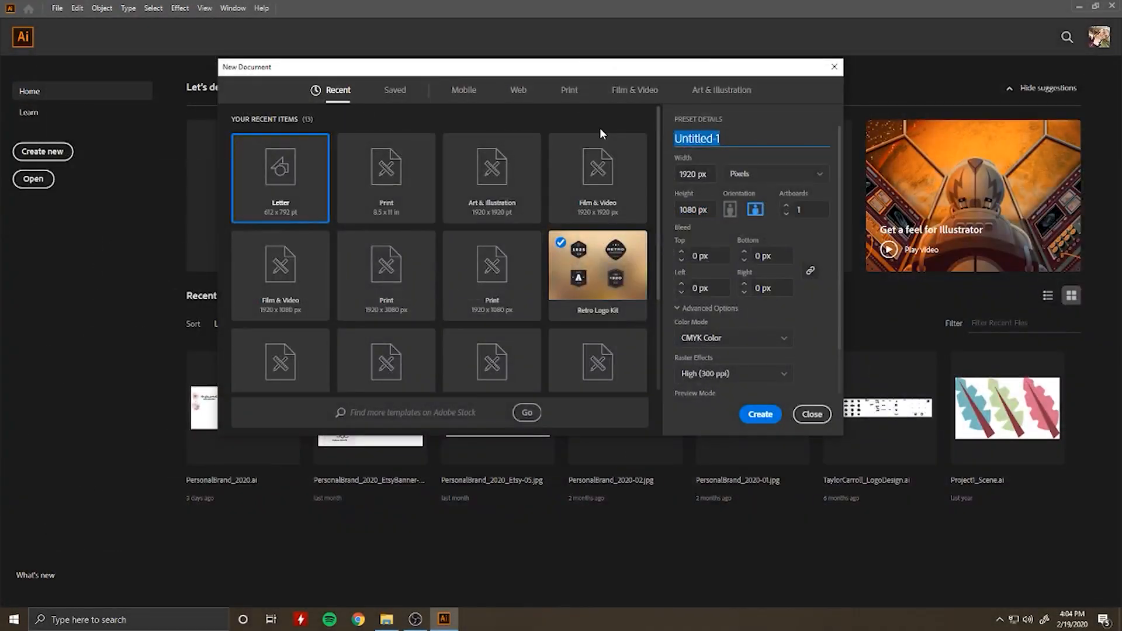
Step: Name the new document Vacation_MonolineAnimation and create it
text(Vacation_M)
key(BackSpace)
text(MonolineAnimation)
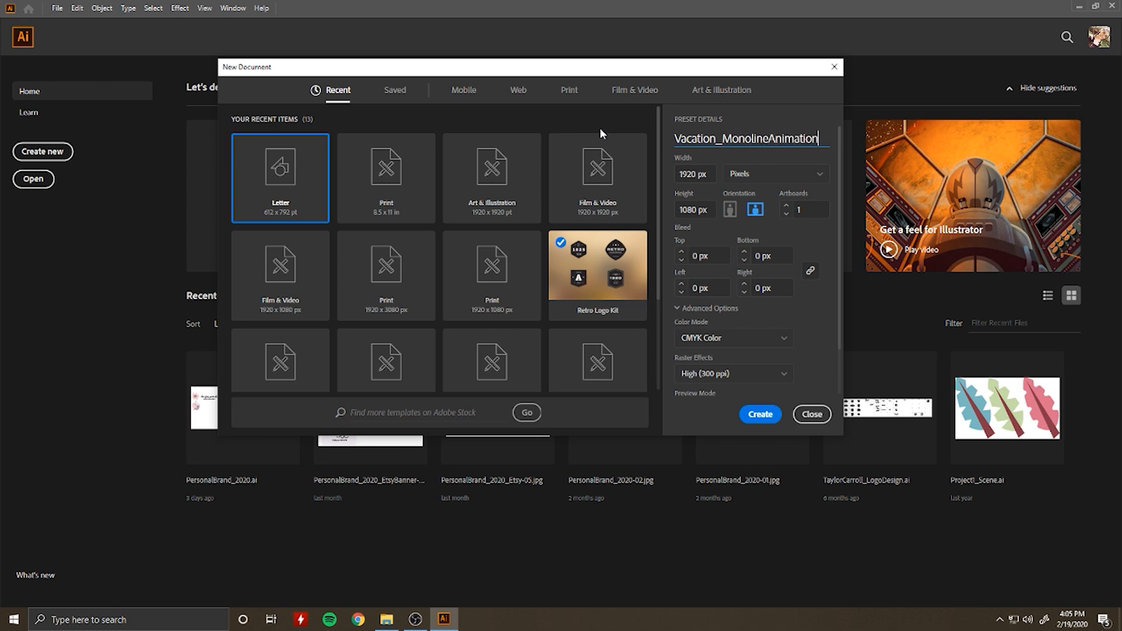
click(757, 415)
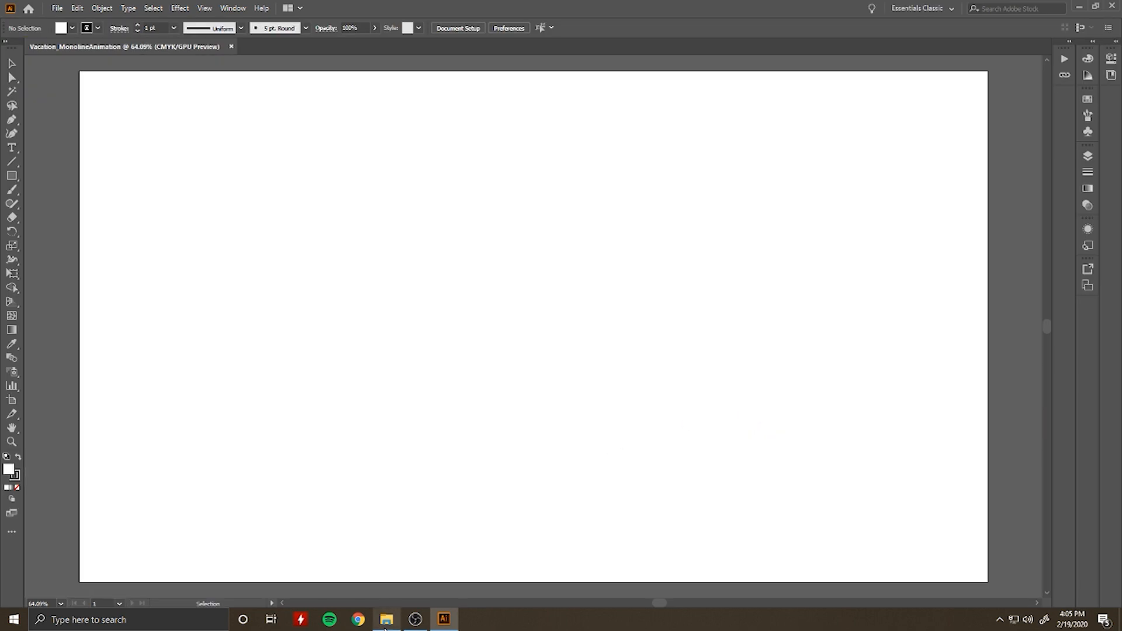
Step: Place LasVegas_Sketch.png from the project's Sketch folder into the Illustrator document
click(386, 621)
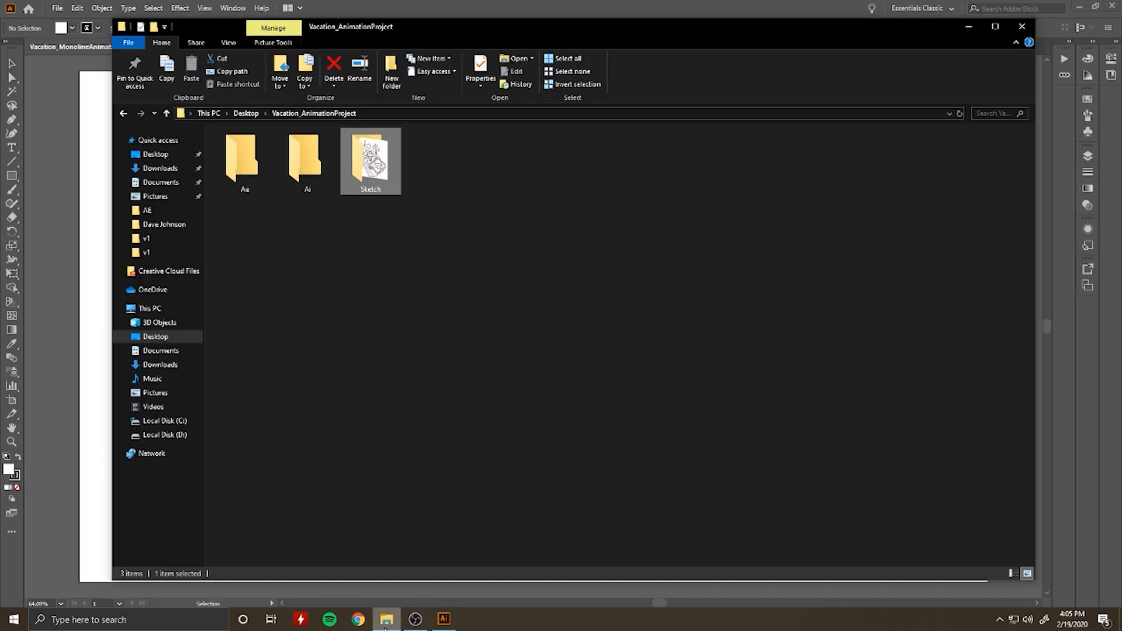
double_click(375, 156)
drag(244, 160, 86, 280)
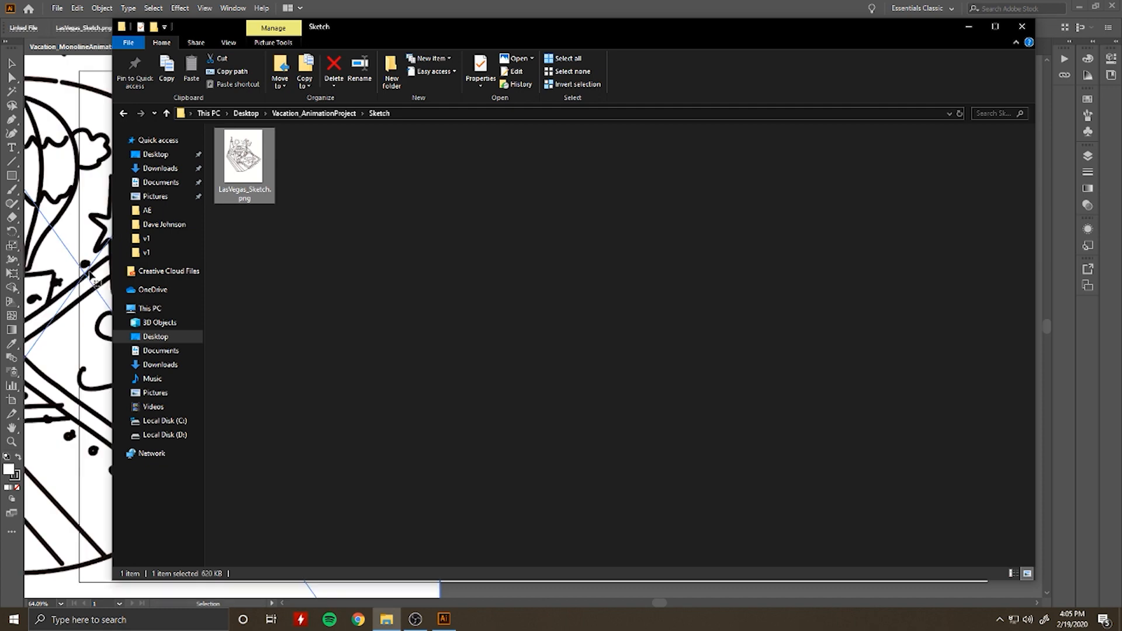
click(975, 26)
Step: Scale the placed sketch proportionally to about 773 by 1083 px and move it onto the artboard
drag(251, 284, 612, 270)
scroll(601, 319, up, 1)
scroll(603, 323, down, 1)
scroll(603, 324, down, 3)
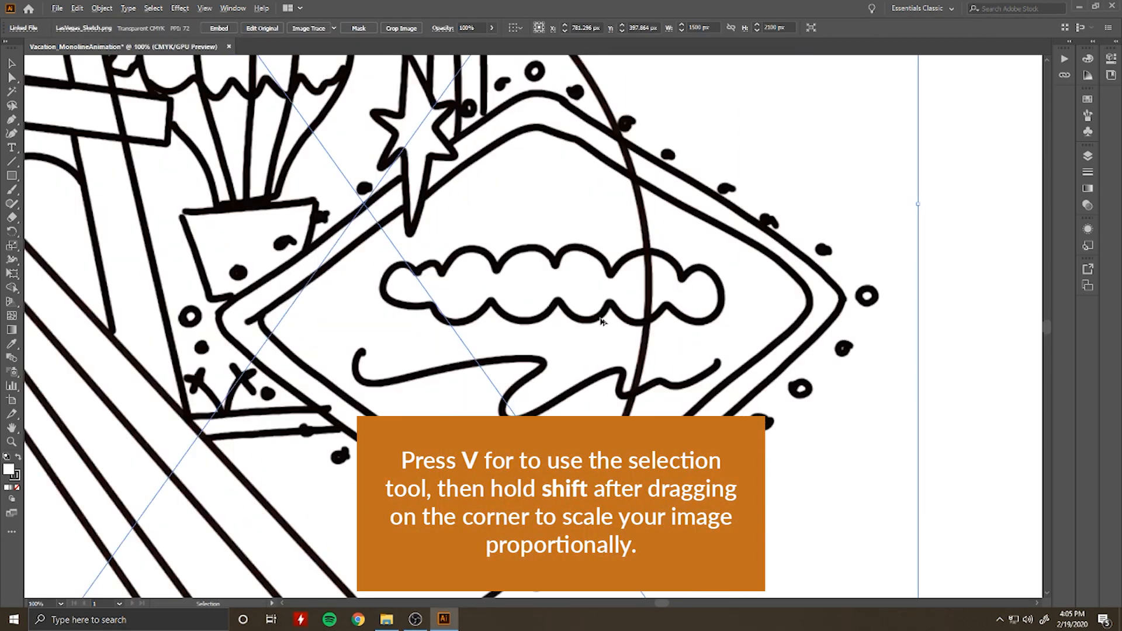
scroll(603, 320, down, 1)
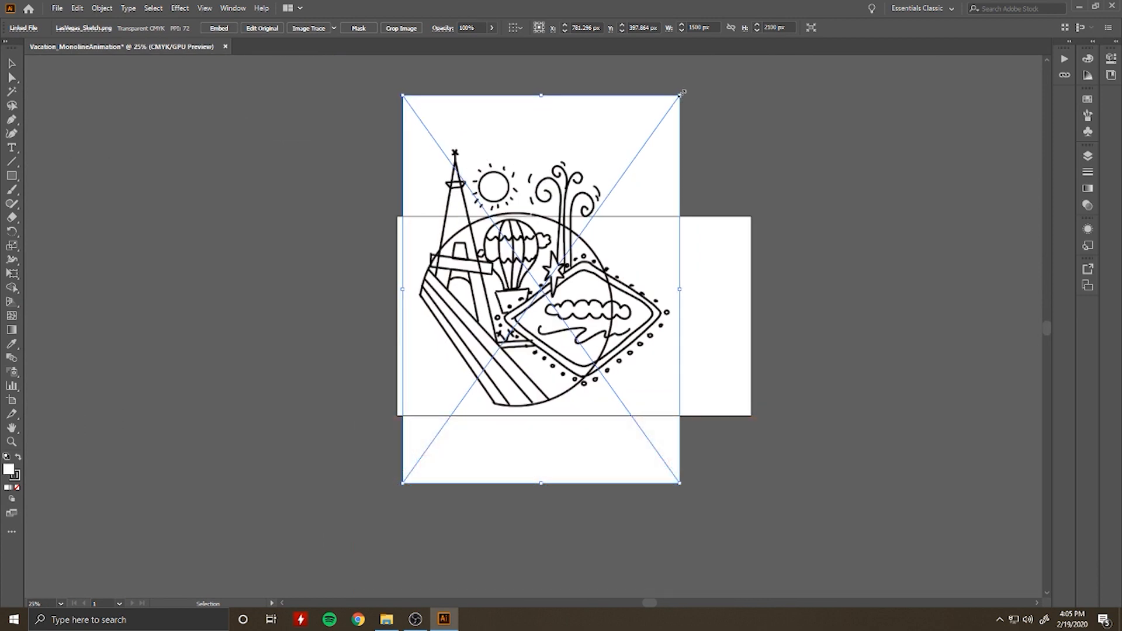
drag(680, 96, 546, 284)
drag(526, 338, 577, 312)
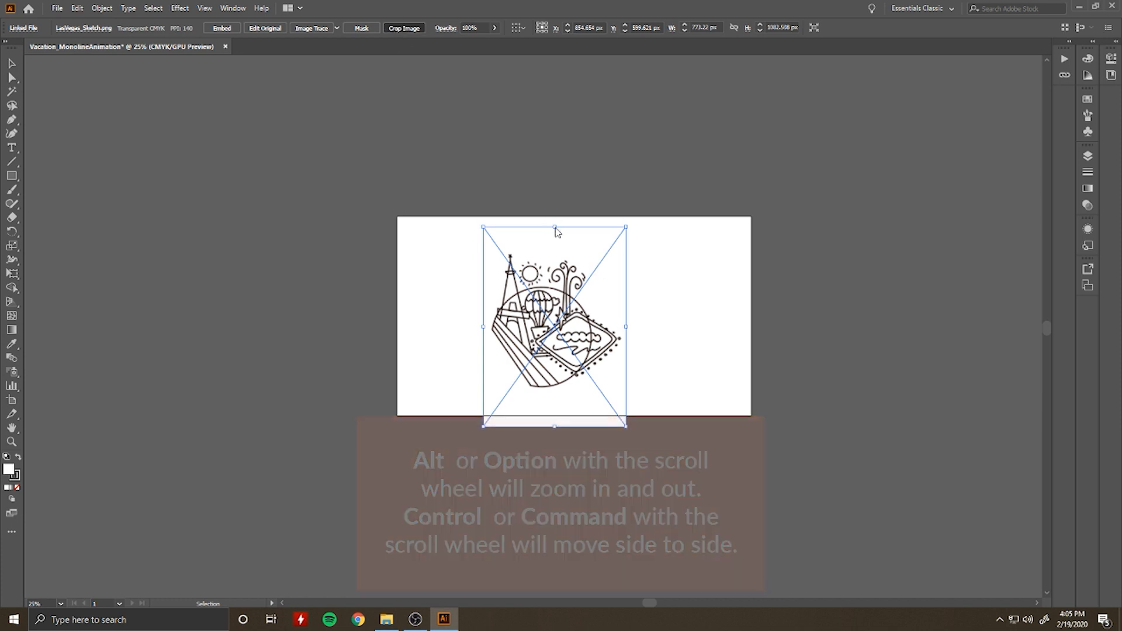
Step: Crop the sketch to about 747 by 759 px around the drawing and enlarge it to nearly fill the artboard's height
click(621, 324)
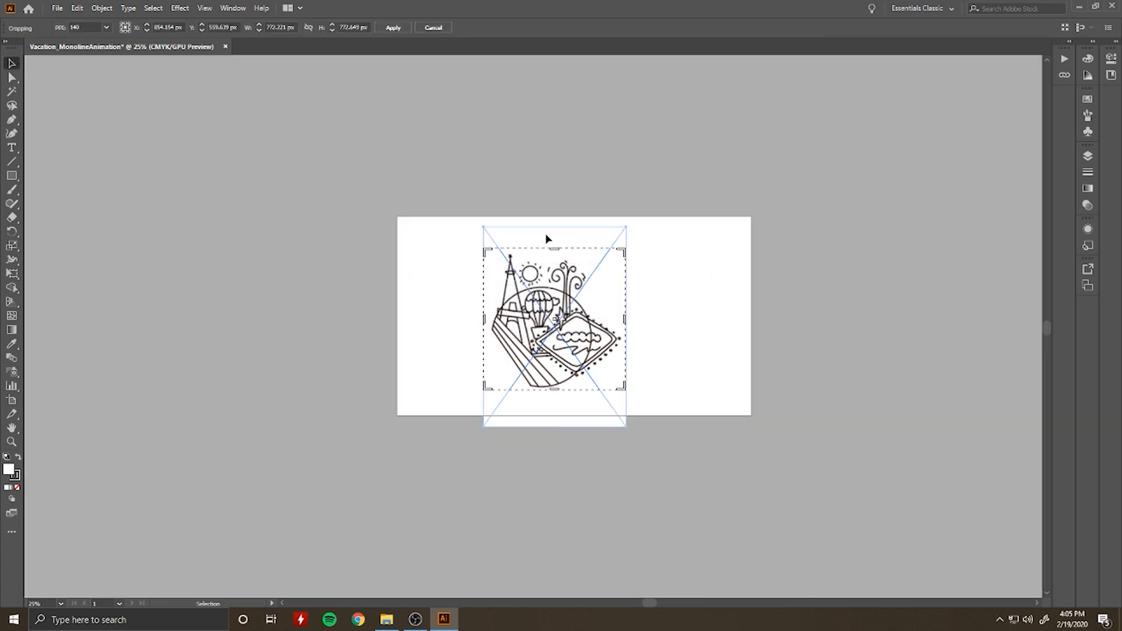
drag(555, 228, 556, 252)
drag(556, 390, 556, 392)
drag(485, 322, 488, 322)
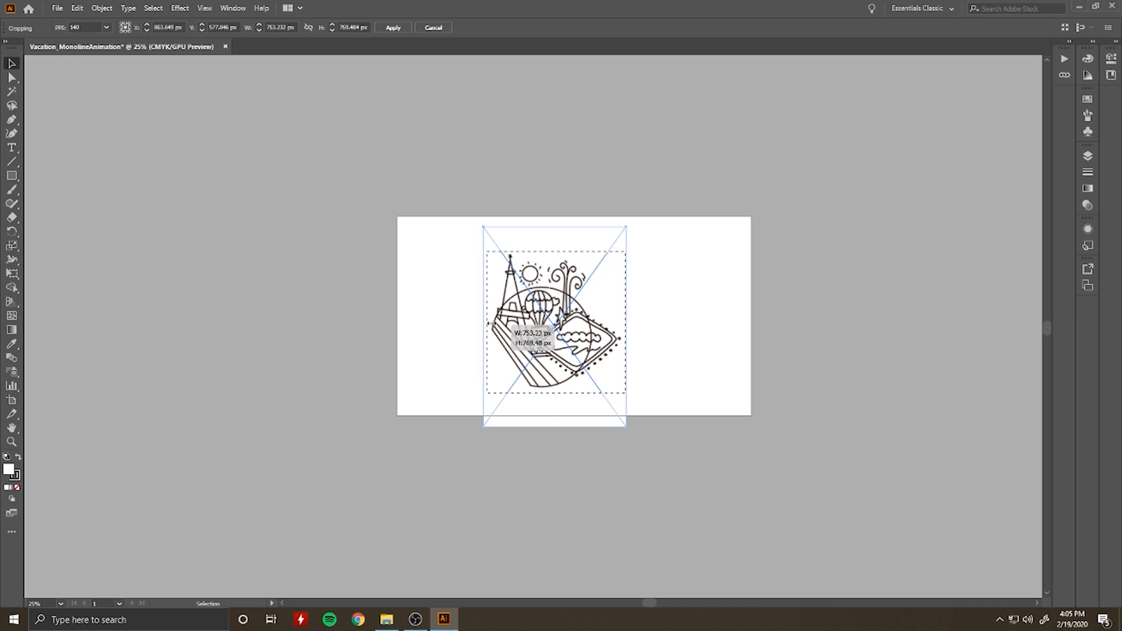
click(393, 28)
drag(627, 251, 633, 288)
click(687, 332)
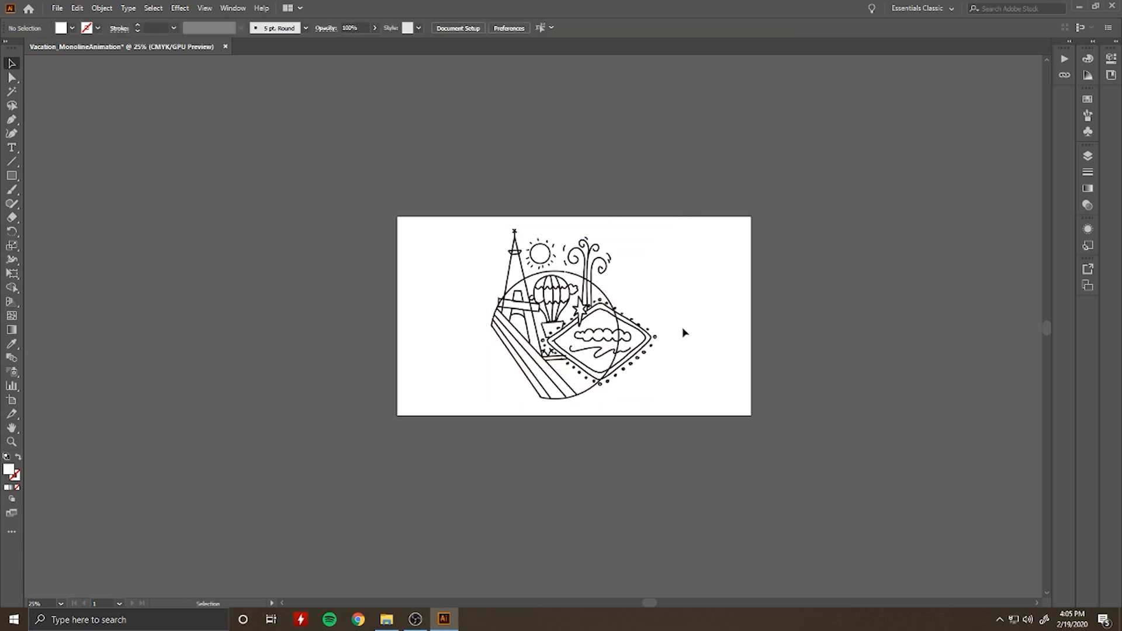
Step: Rename the layer holding the image as Sketch
click(1087, 155)
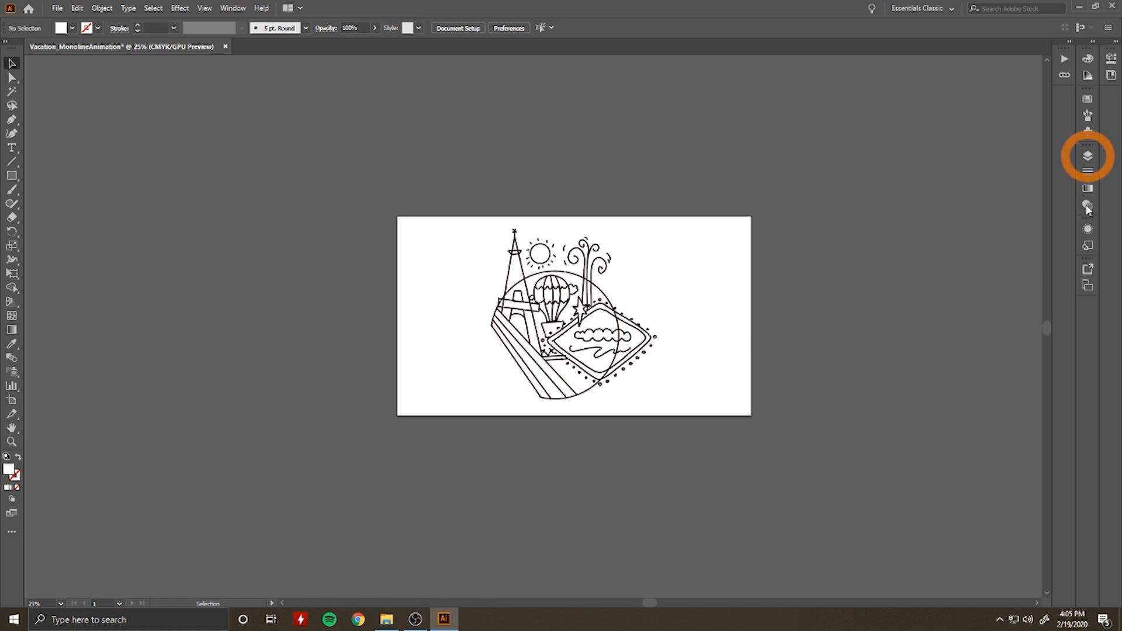
click(1087, 156)
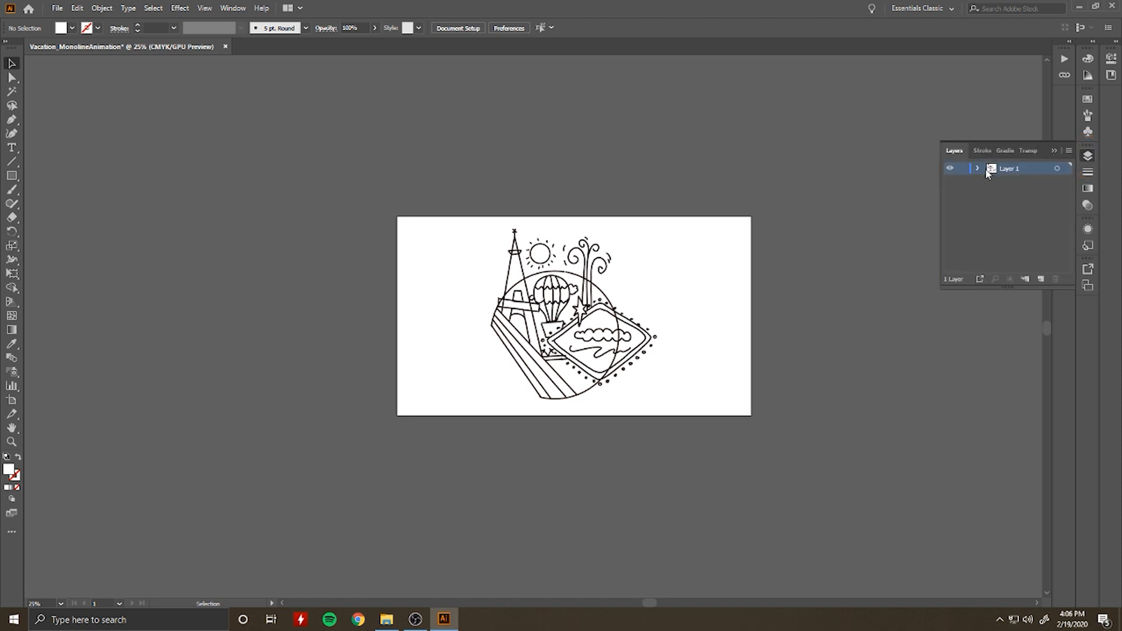
double_click(1010, 169)
key(BackSpace)
key(Return)
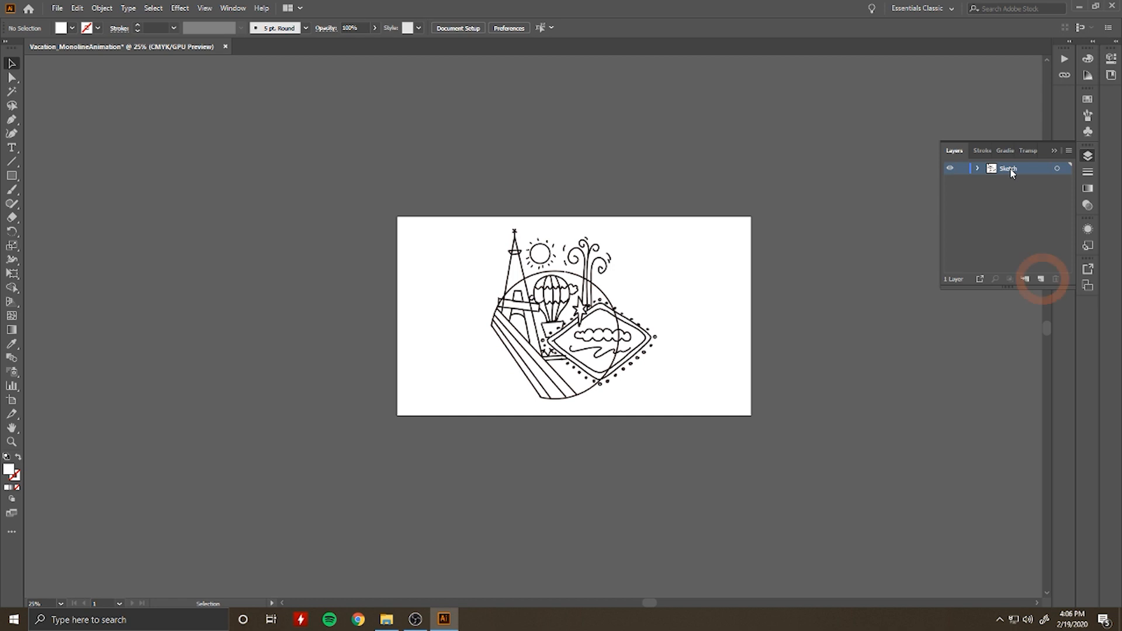
Step: Add a new layer above the Sketch layer and lock the Sketch layer
click(1040, 279)
click(978, 181)
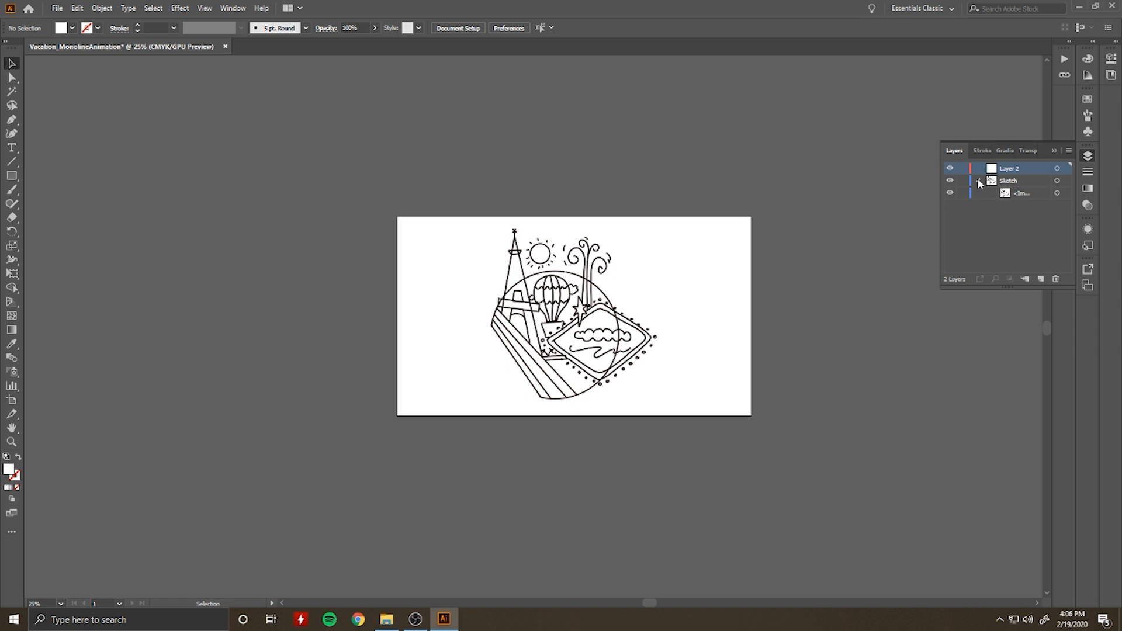
click(979, 181)
click(1016, 183)
click(960, 184)
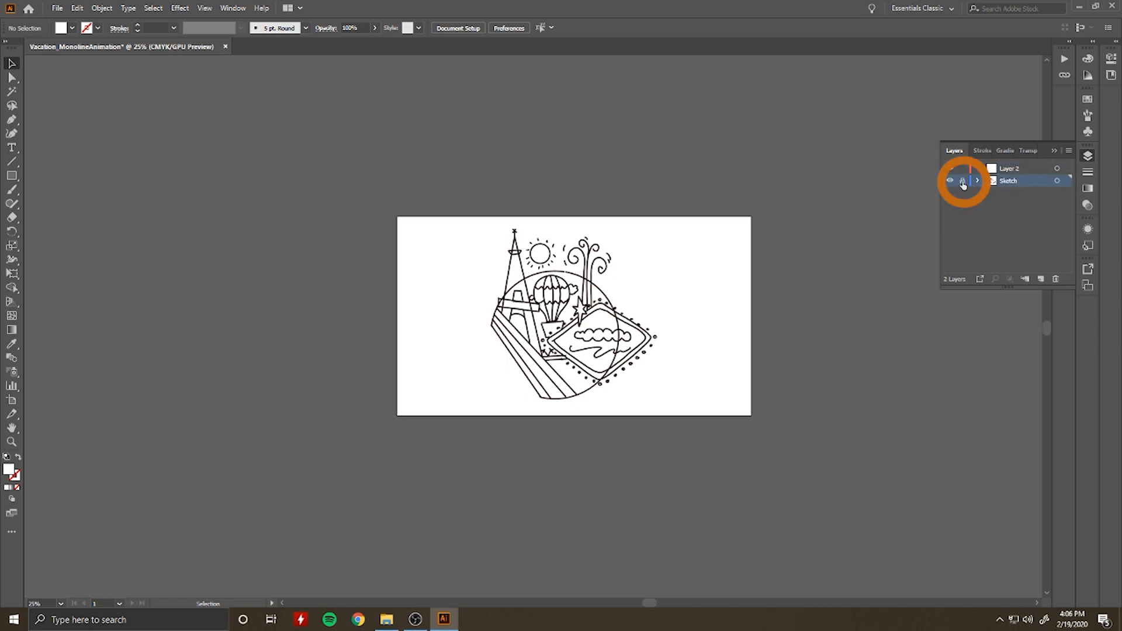
Step: Make the empty Layer 2 active and ready the Pen tool with a magenta stroke
click(1020, 170)
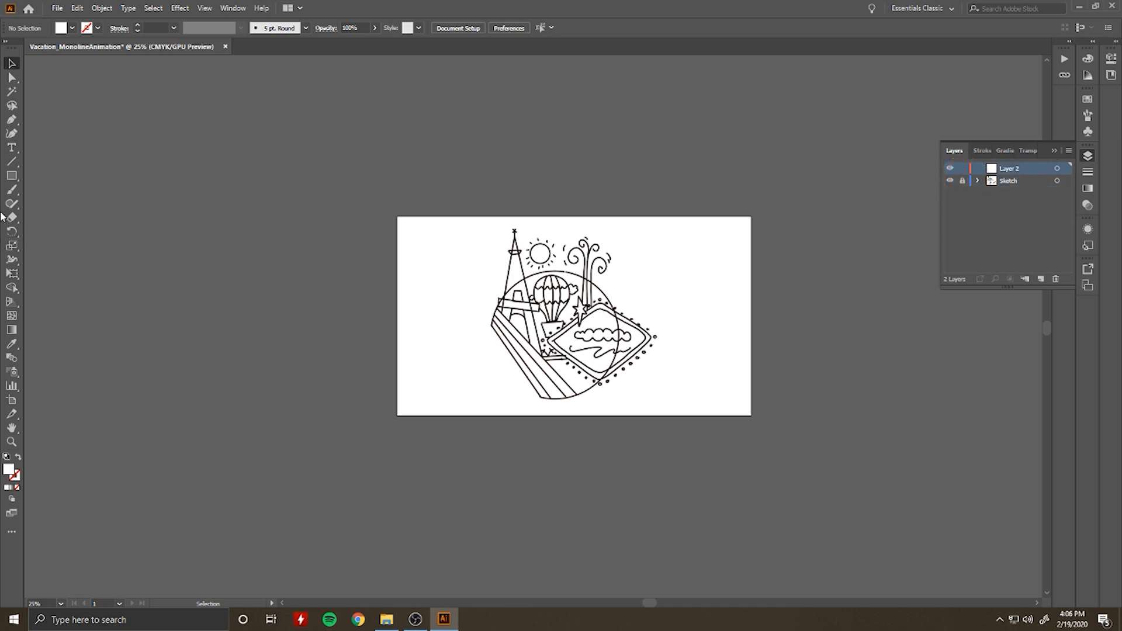
click(11, 119)
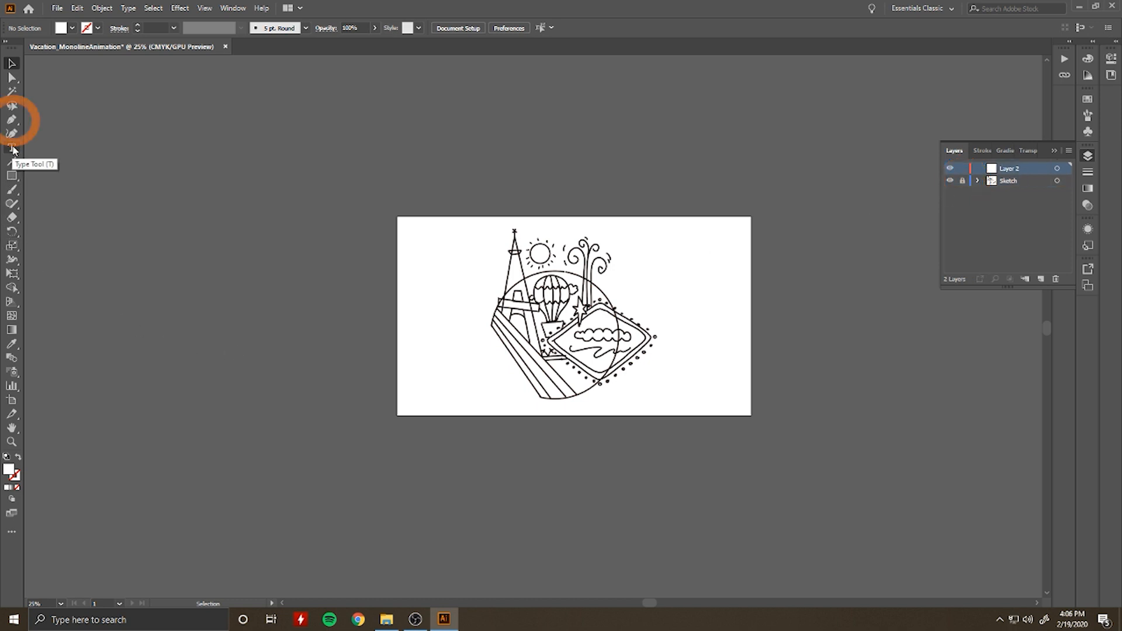
click(12, 120)
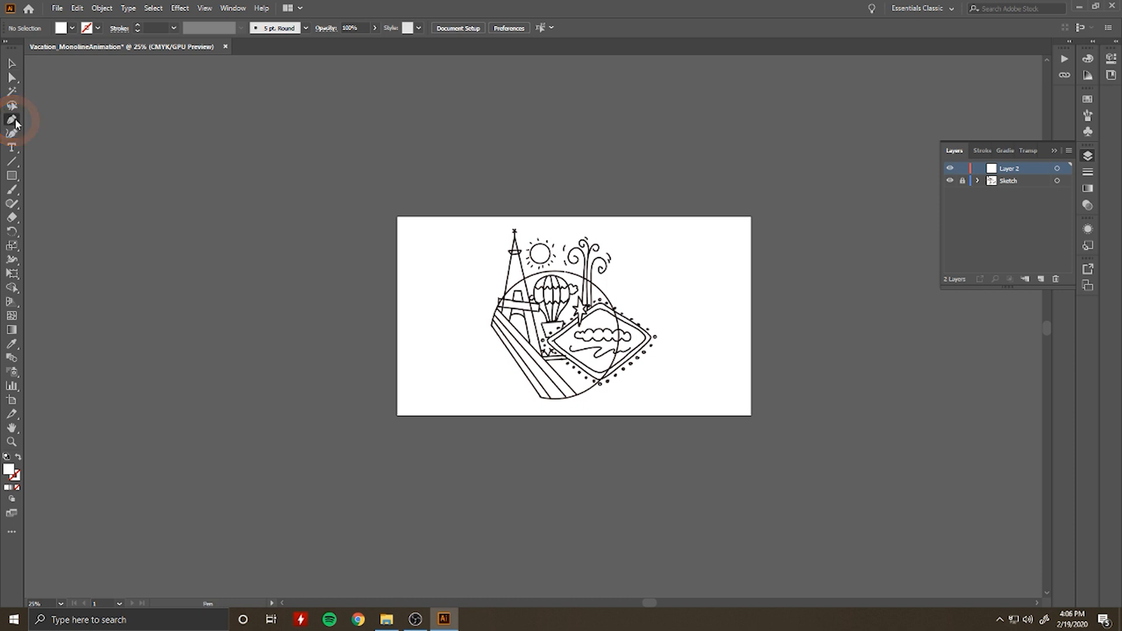
click(99, 28)
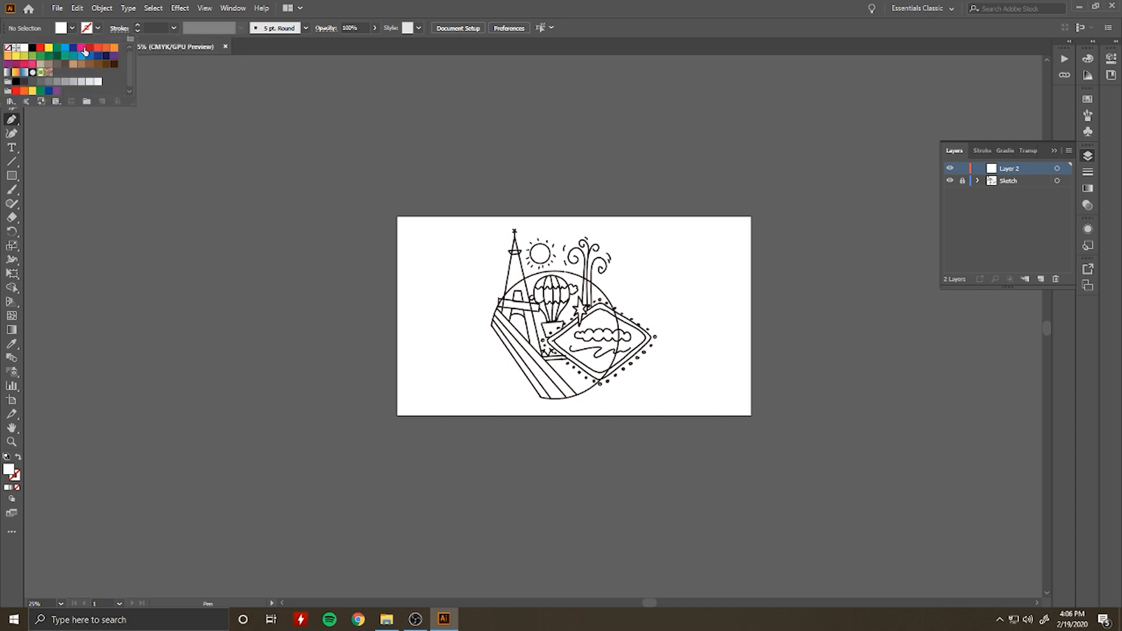
click(82, 49)
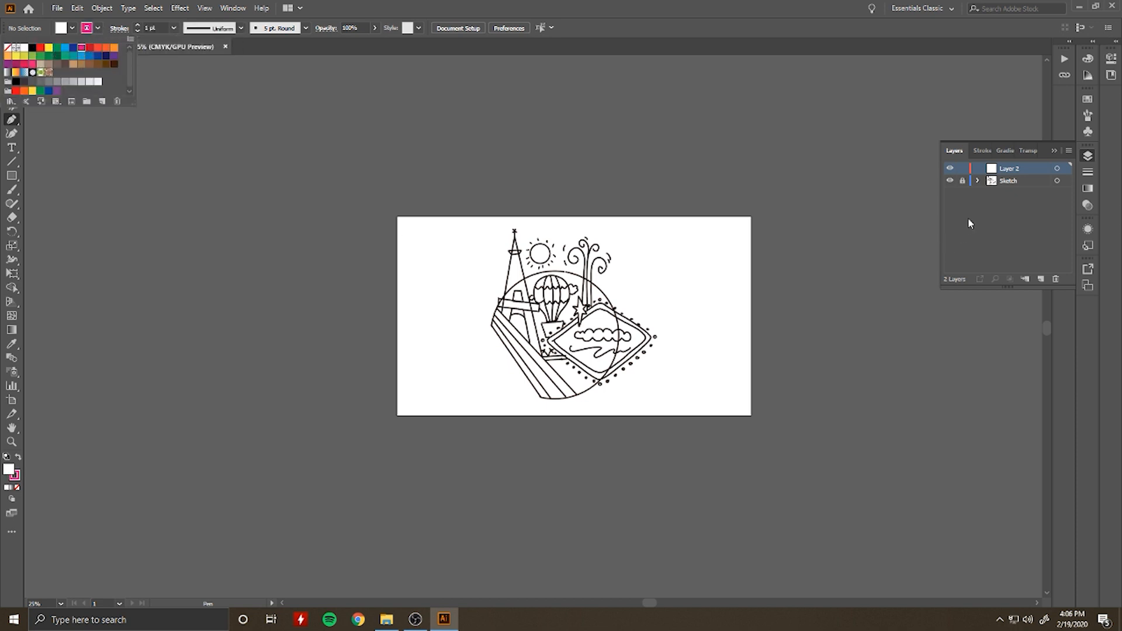
key(Escape)
Step: Trace the tower's left edge with a straight path from its base up to the tip
scroll(572, 340, up, 1)
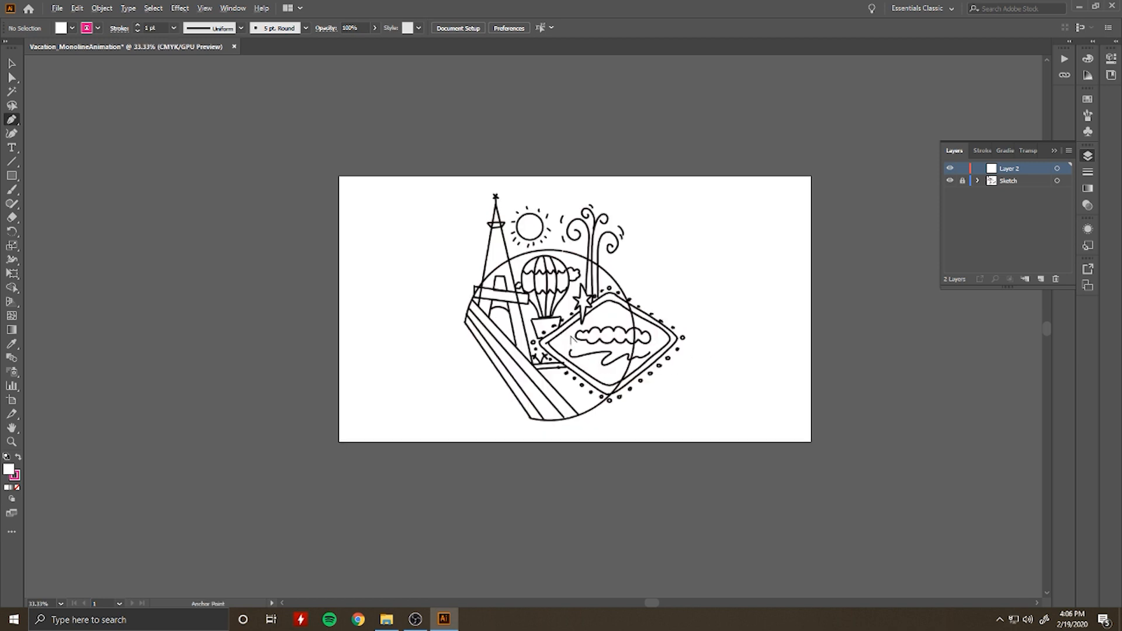
scroll(572, 339, up, 2)
scroll(572, 339, up, 3)
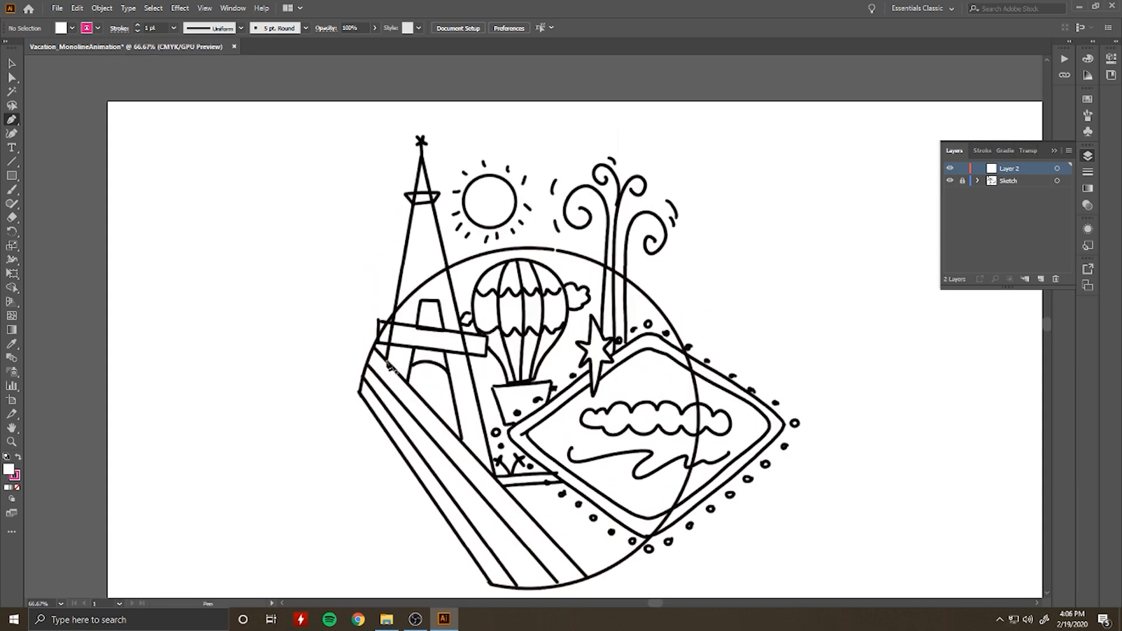
click(386, 359)
click(422, 163)
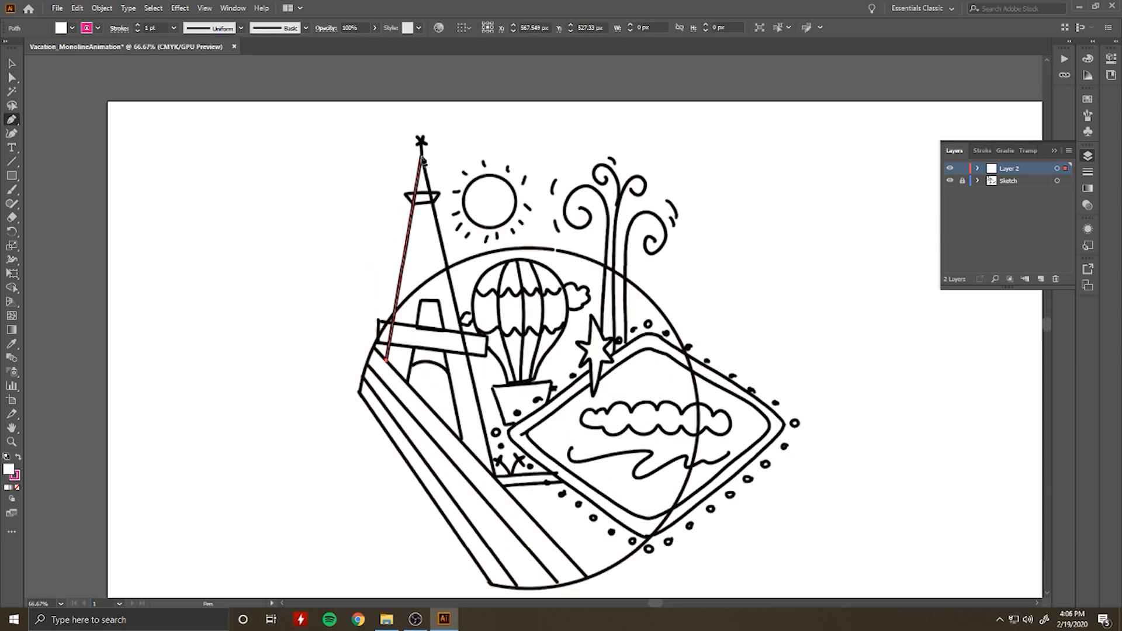
key(v)
Step: Set the traced tower line's stroke weight to 8 pt with no fill
click(138, 24)
click(138, 25)
click(137, 25)
click(138, 31)
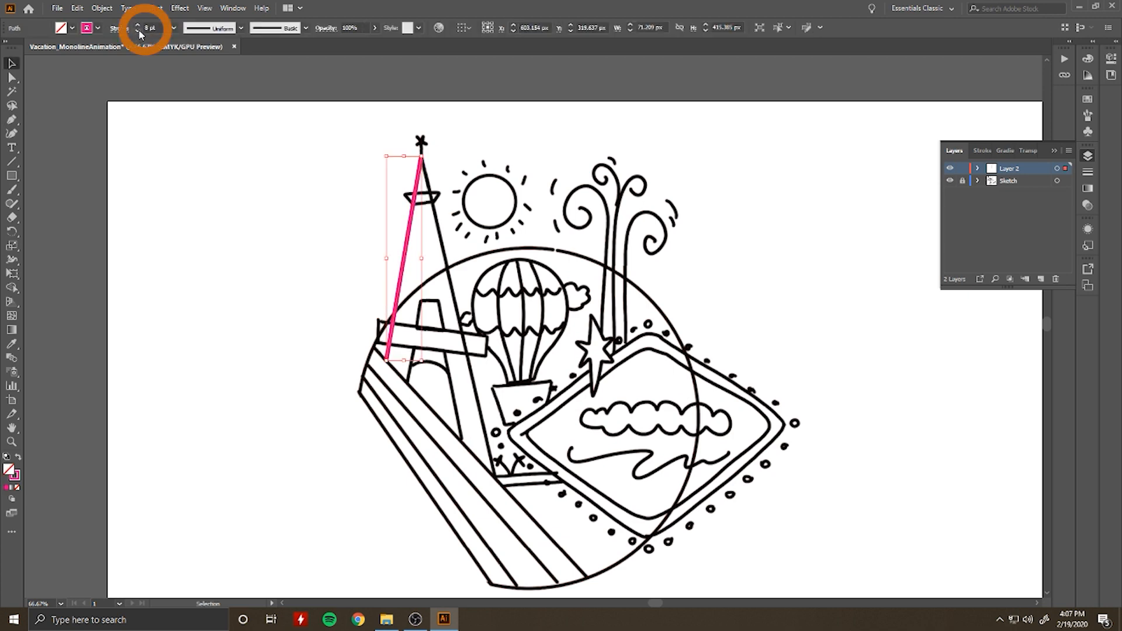
click(240, 215)
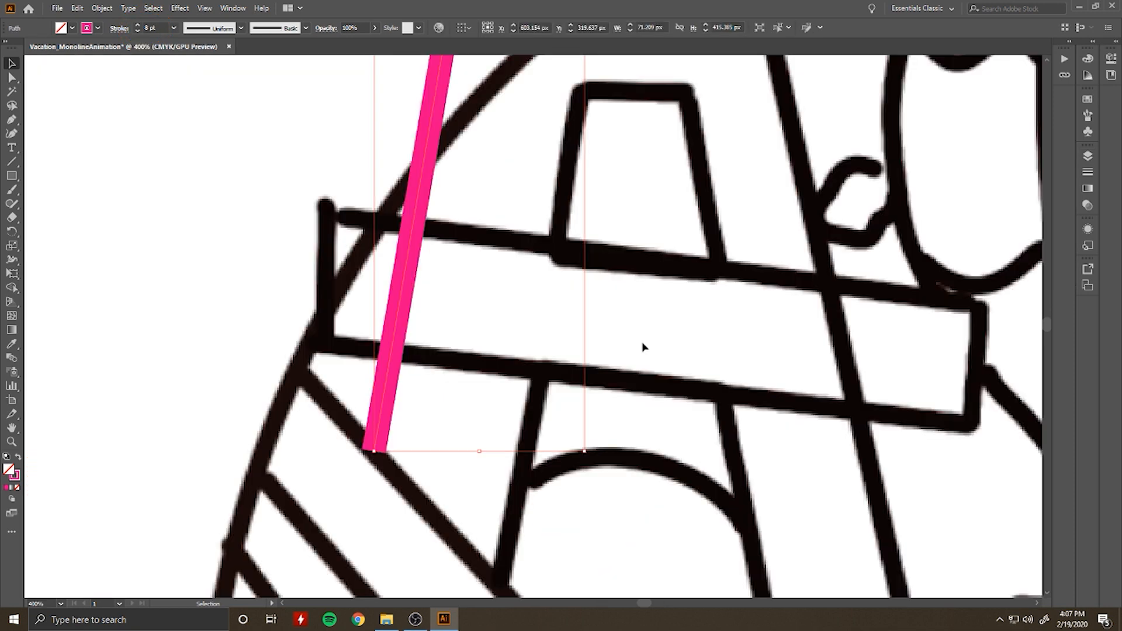
Step: Give the traced tower line a round cap and a round join corner
scroll(642, 347, down, 2)
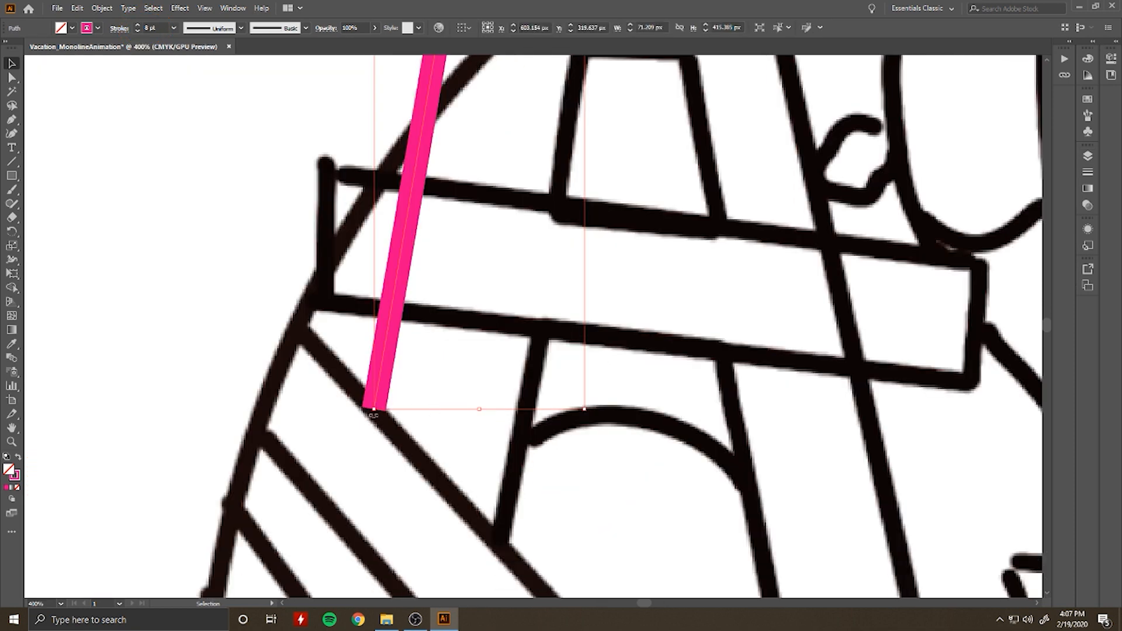
click(1110, 59)
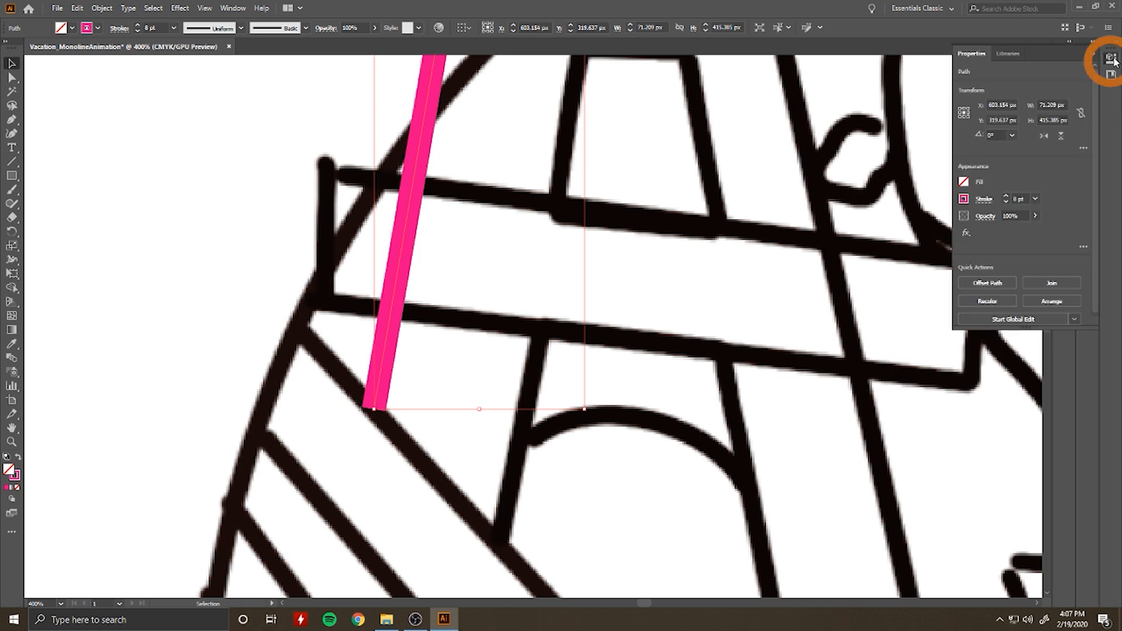
click(983, 200)
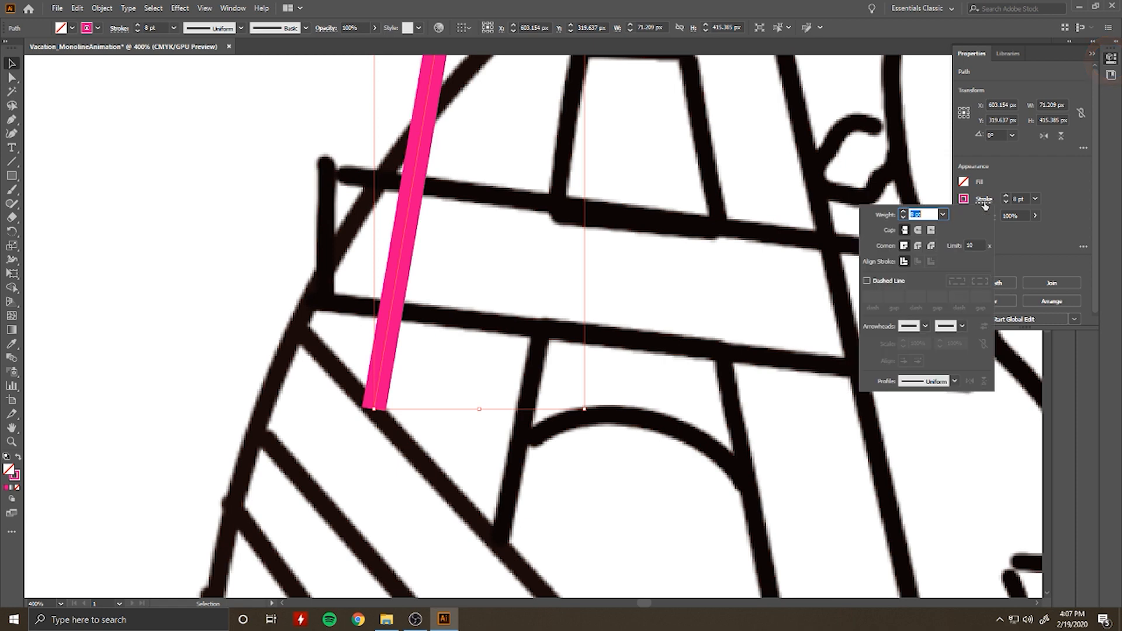
click(917, 232)
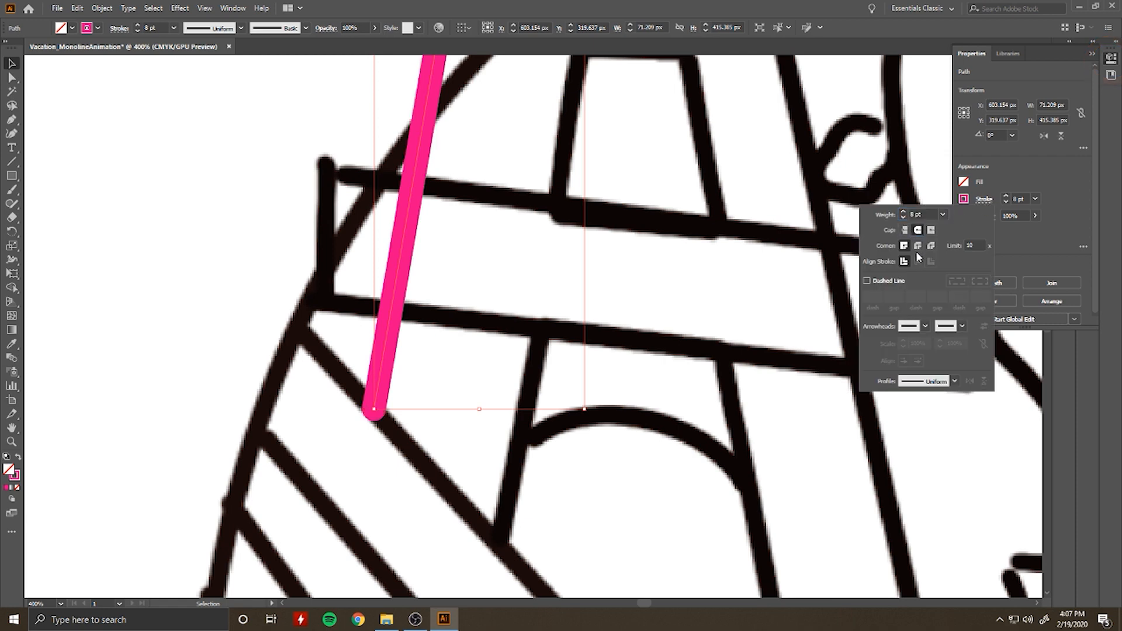
click(917, 246)
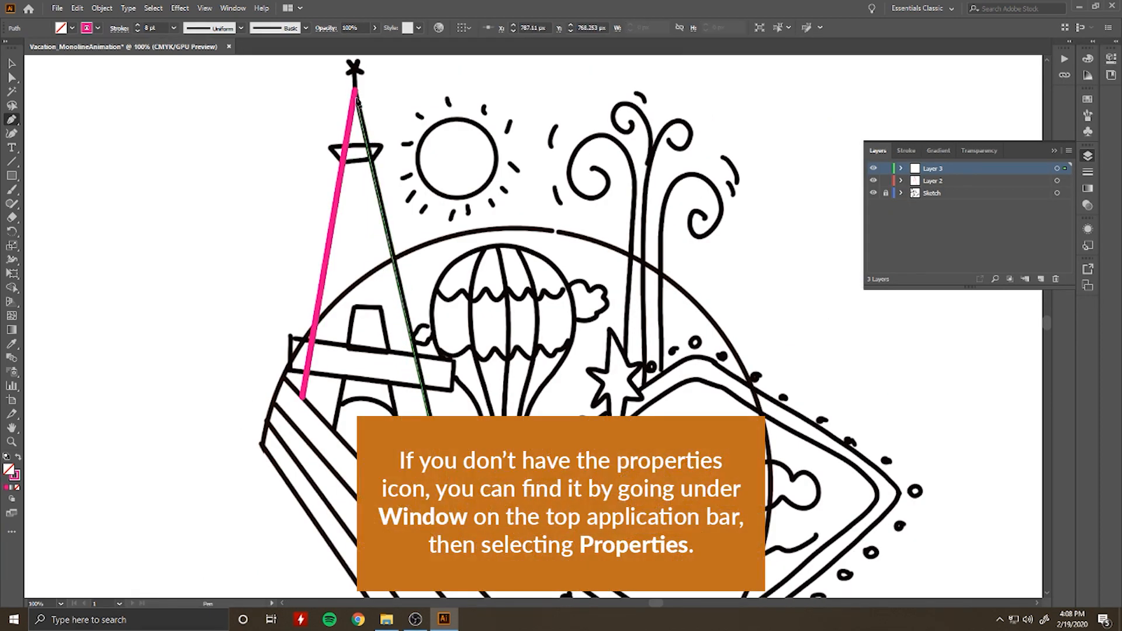
Step: Trace the tower's right edge on Layer 3 with a straight path running from its base up to the tip
click(355, 94)
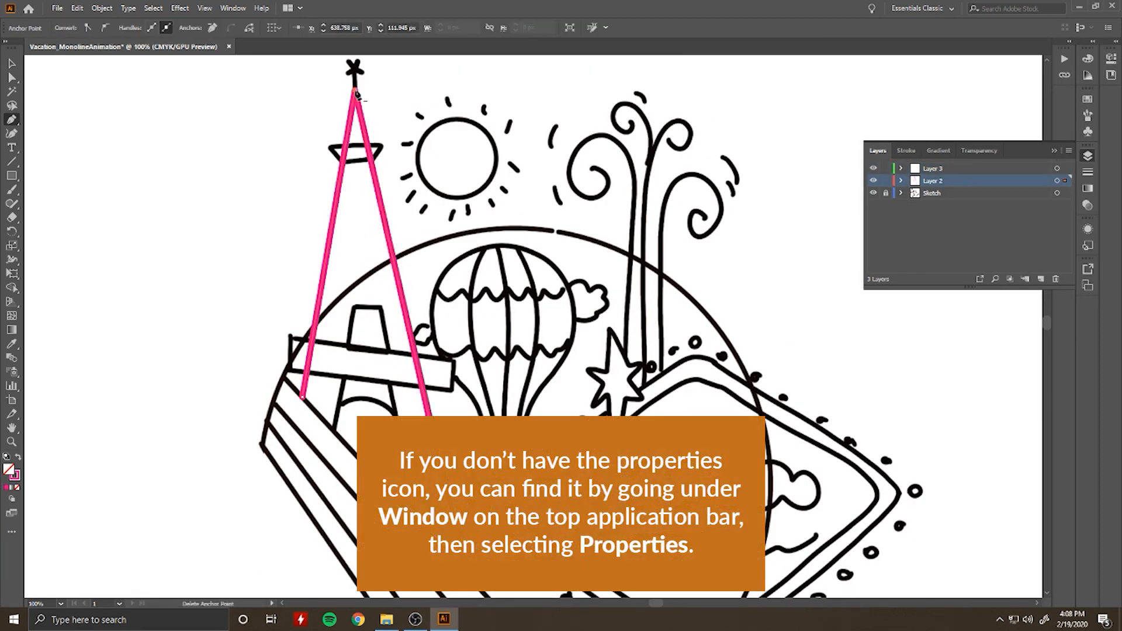
key(ctrl+z)
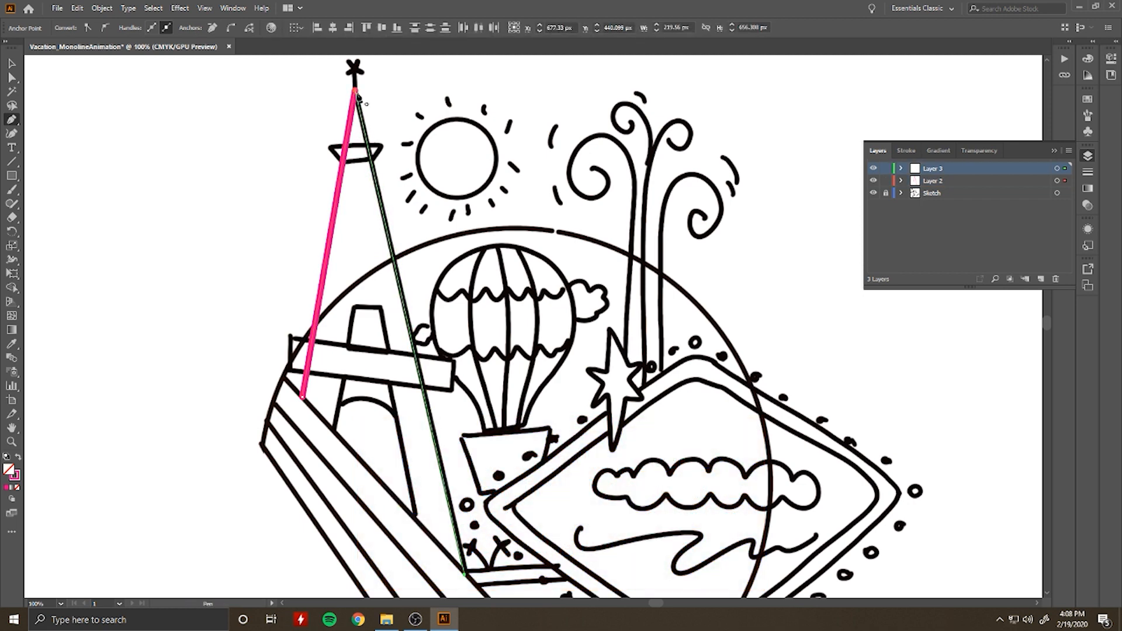
click(355, 93)
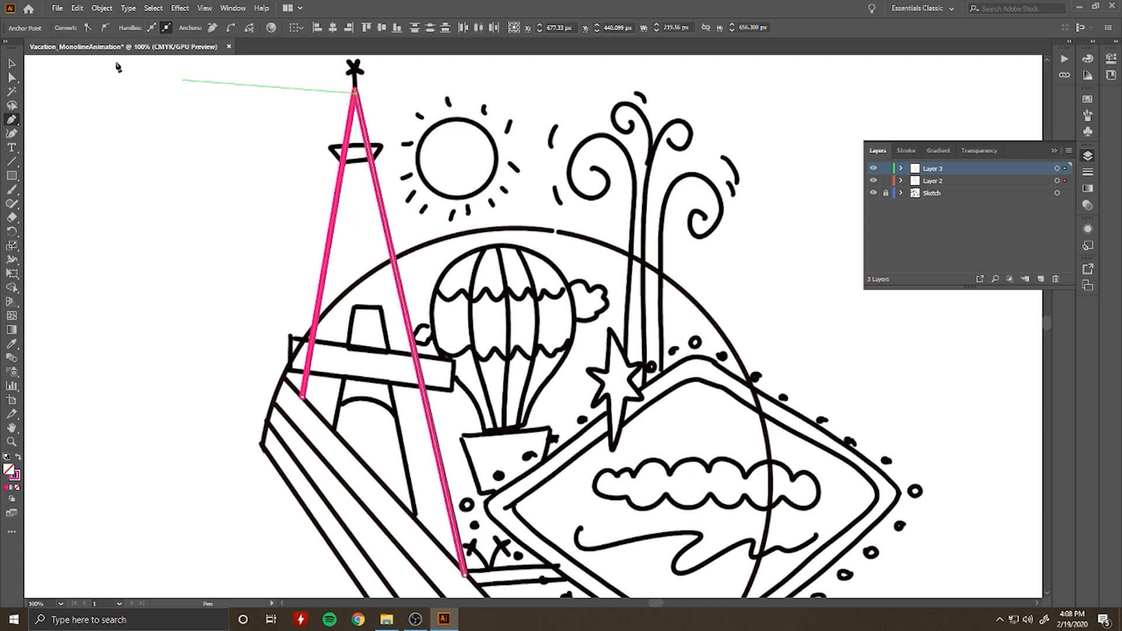
click(12, 63)
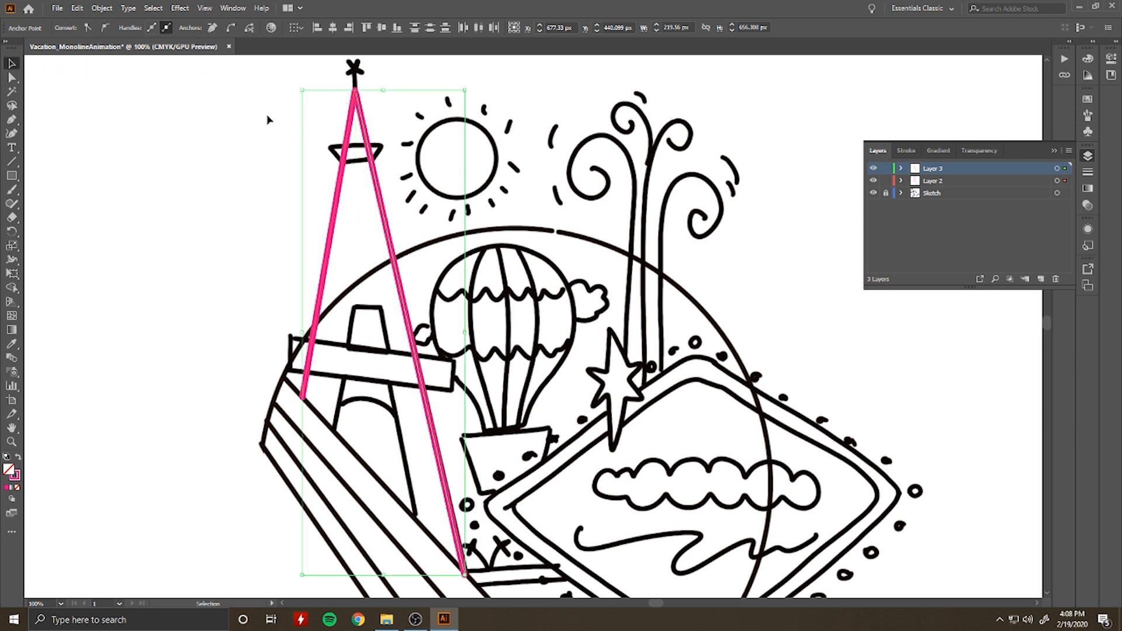
Step: Move the right edge's top anchor point so it lines up with the left edge's tip
drag(13, 121, 58, 155)
scroll(353, 95, up, 4)
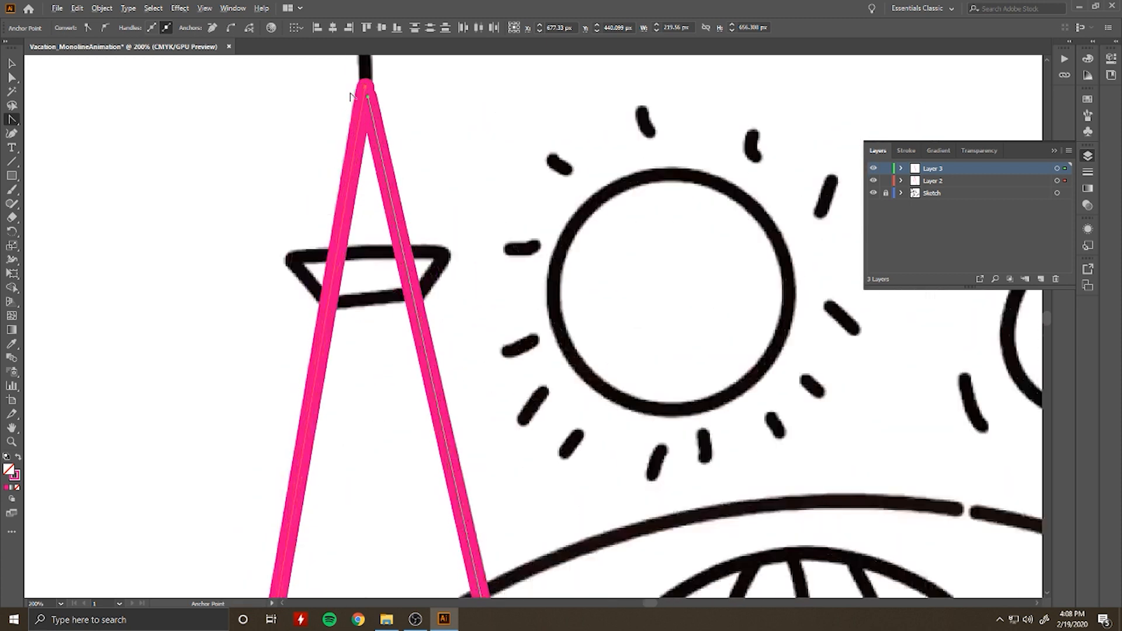
click(369, 82)
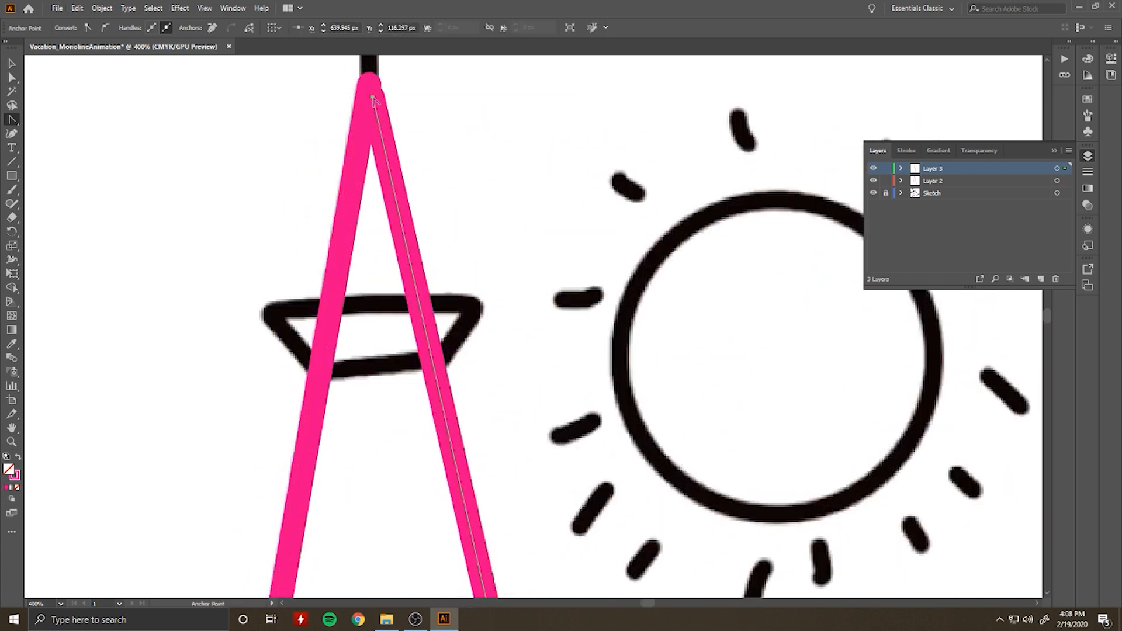
click(11, 77)
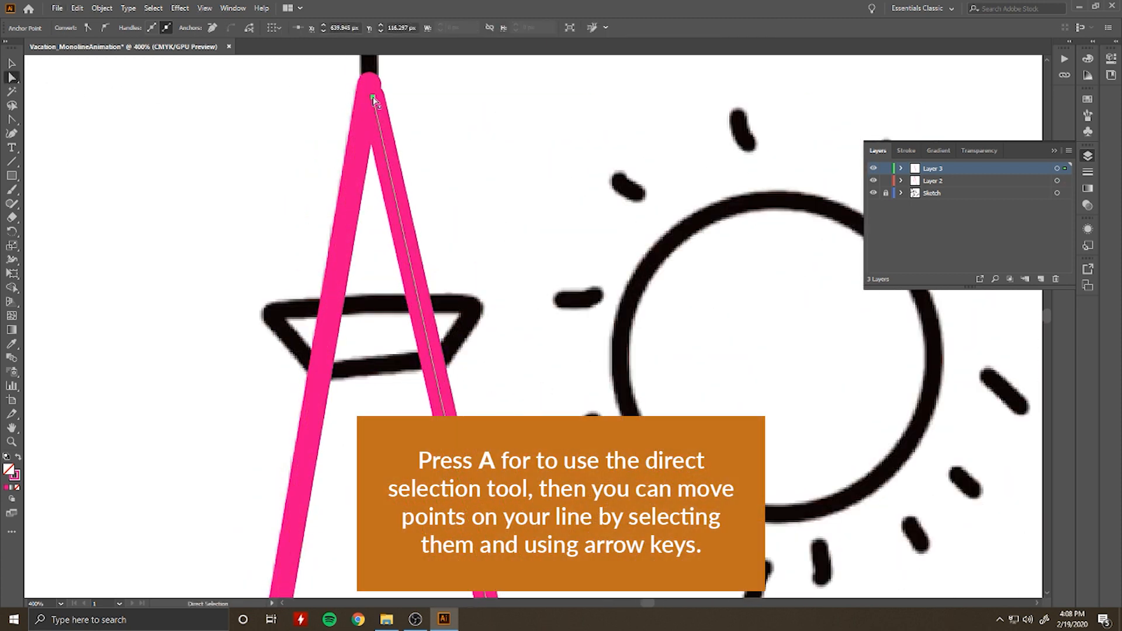
drag(368, 83, 370, 85)
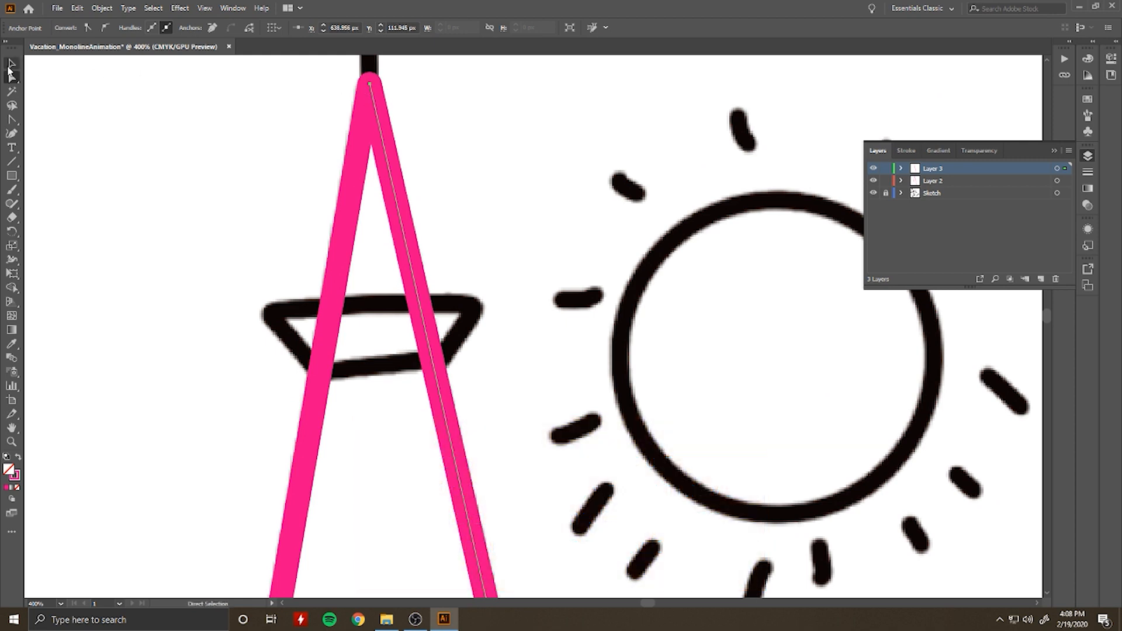
click(10, 63)
click(246, 157)
Step: Add a new layer above Layer 3 and trace the tower's upper platform as a closed four-sided path
scroll(246, 157, up, 1)
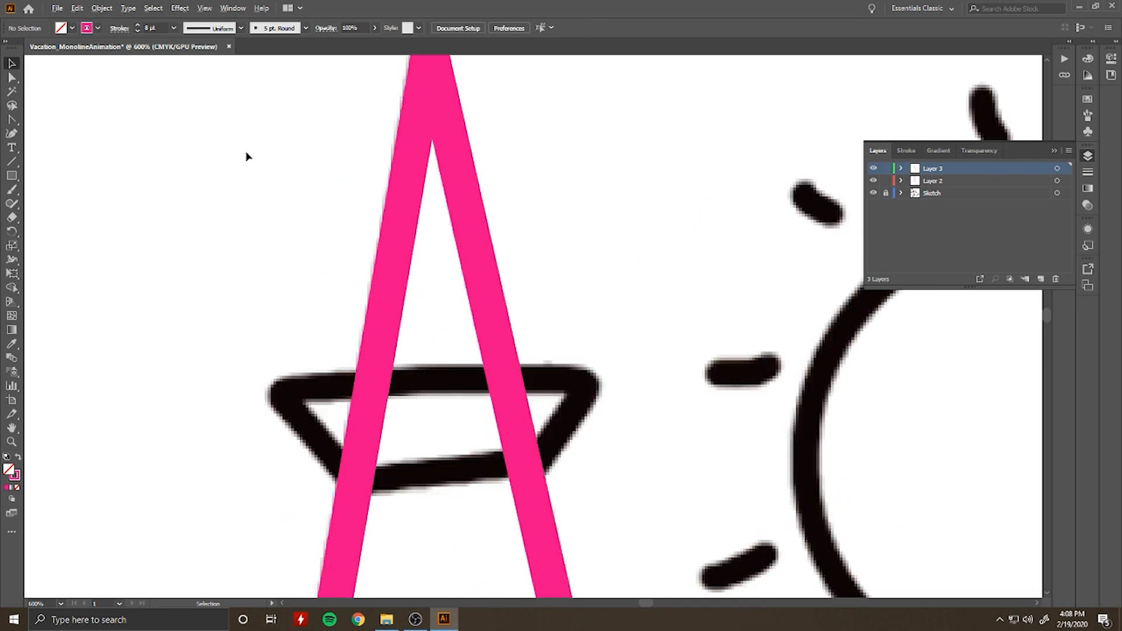
scroll(246, 157, down, 6)
scroll(146, 313, up, 1)
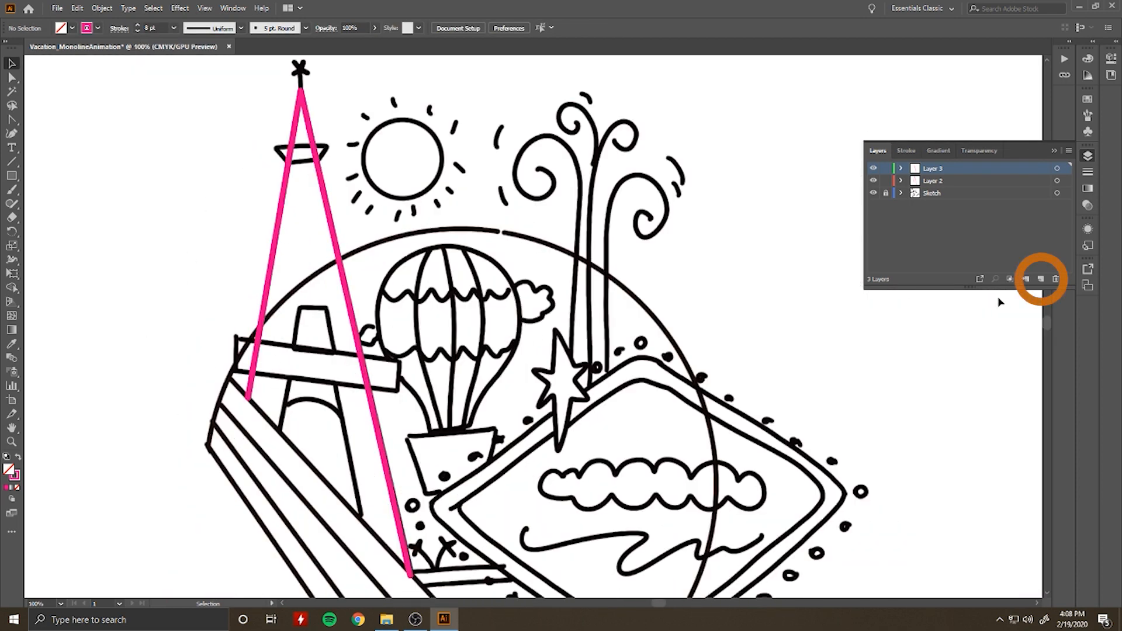
click(1041, 280)
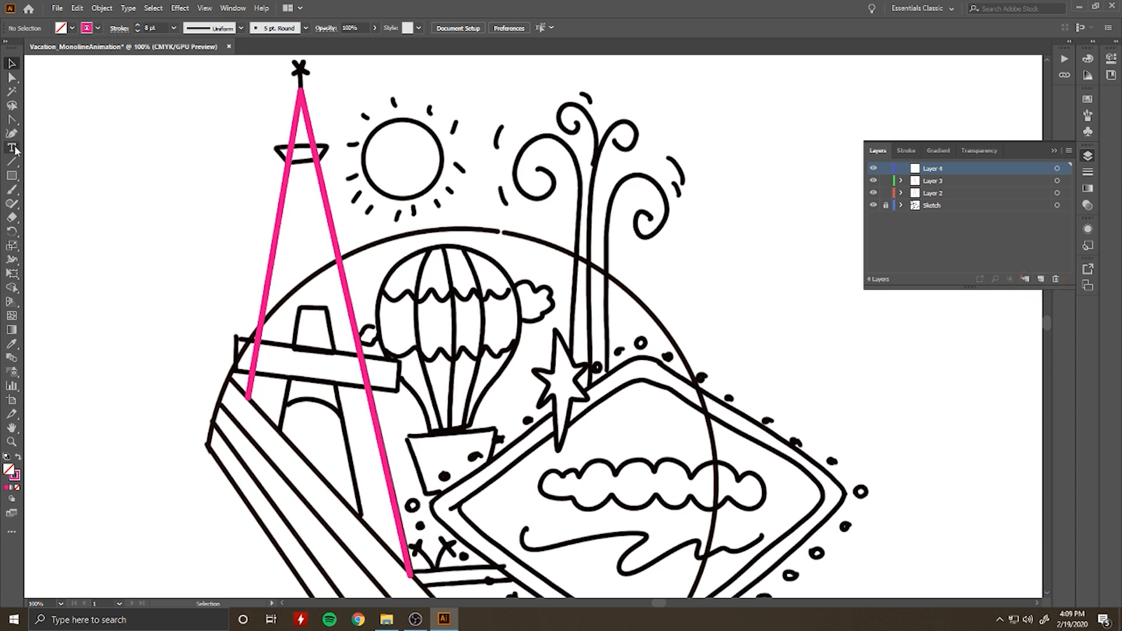
key(p)
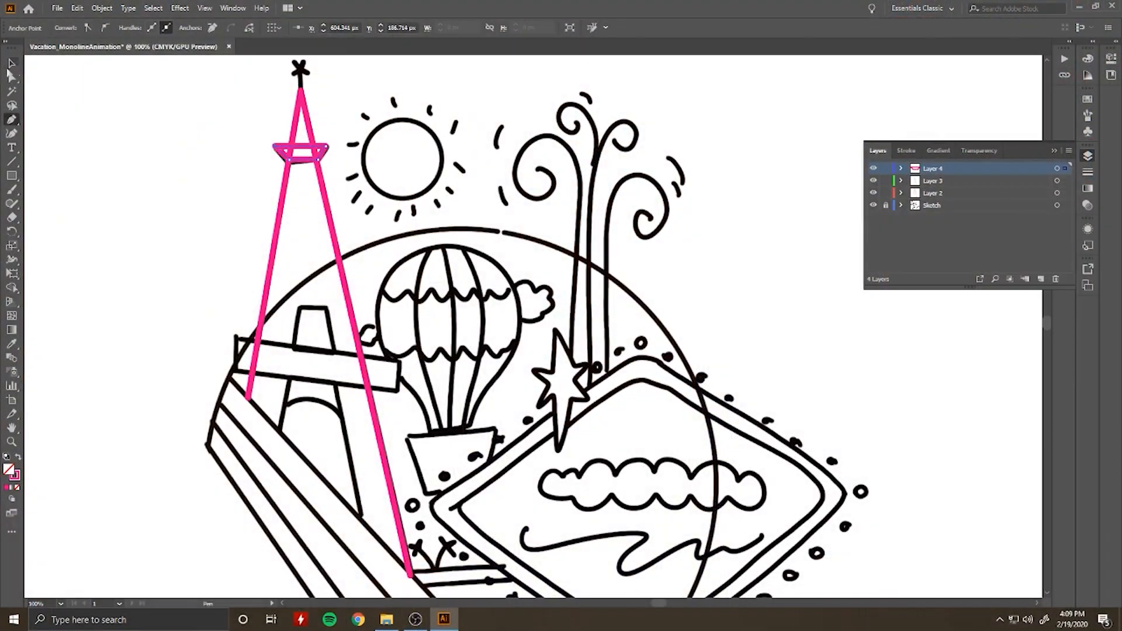
click(10, 64)
click(328, 159)
click(308, 158)
scroll(306, 157, up, 2)
drag(347, 149, 359, 149)
Step: Adjust the upper platform's corner anchor points to follow the sketched trapezoid more closely, finishing with the path deselected
drag(12, 117, 88, 156)
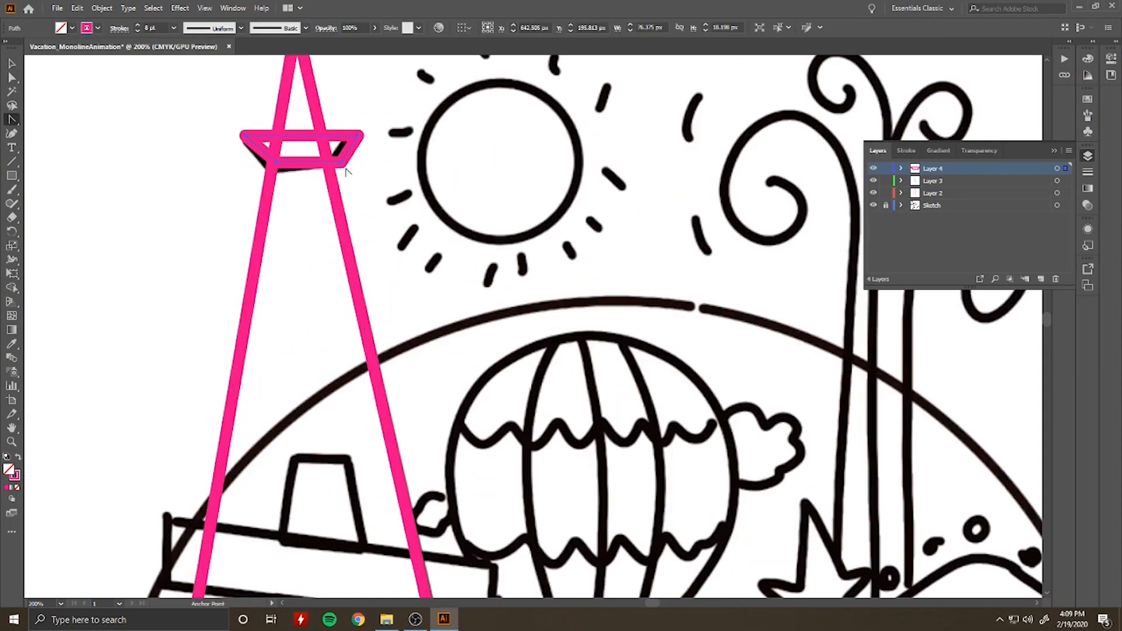
ctrl+click(279, 170)
drag(277, 163, 241, 136)
drag(359, 136, 360, 138)
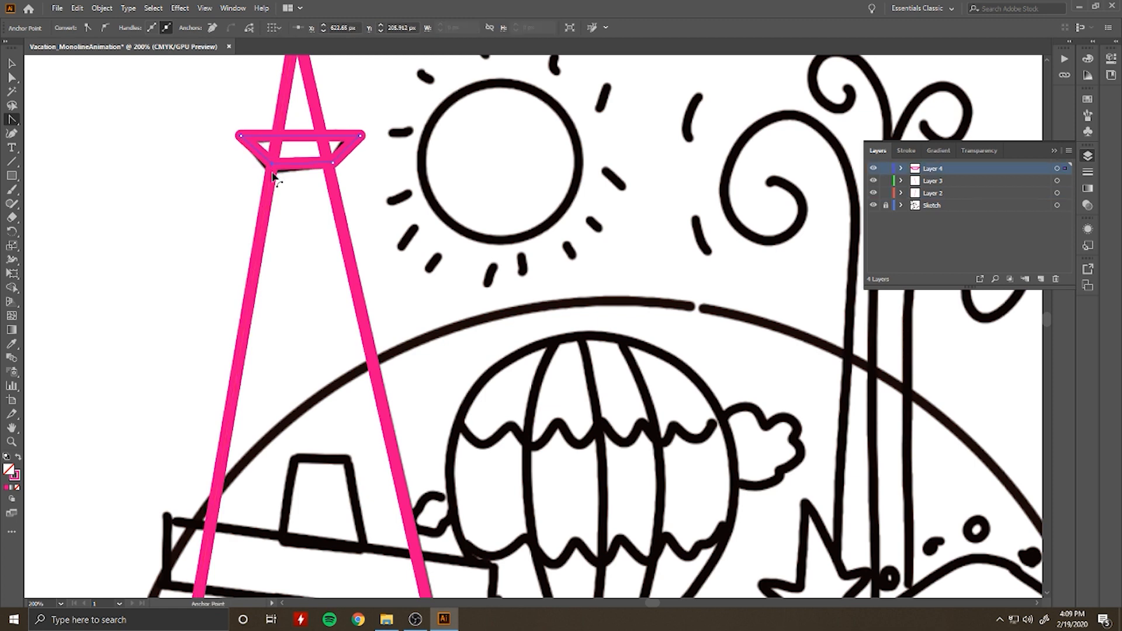
click(11, 63)
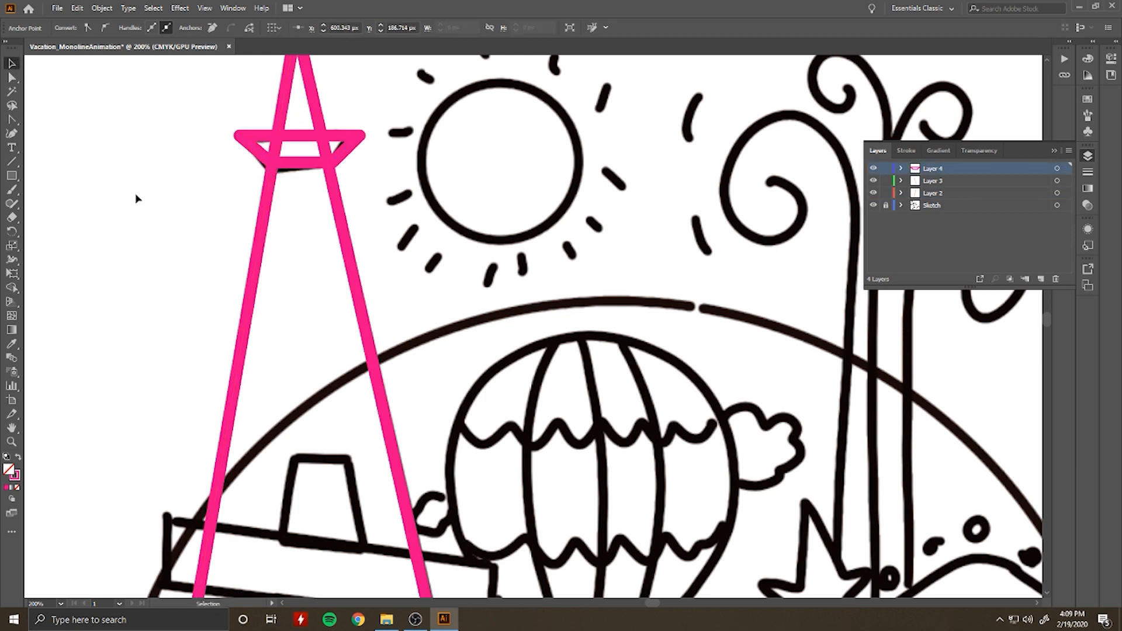
click(139, 198)
Step: Add a new layer and trace the slanted crossbeam across the tower's legs as a closed four-cornered path
scroll(198, 222, up, 1)
scroll(198, 222, down, 1)
scroll(160, 283, down, 5)
click(1024, 278)
key(p)
click(183, 374)
click(509, 421)
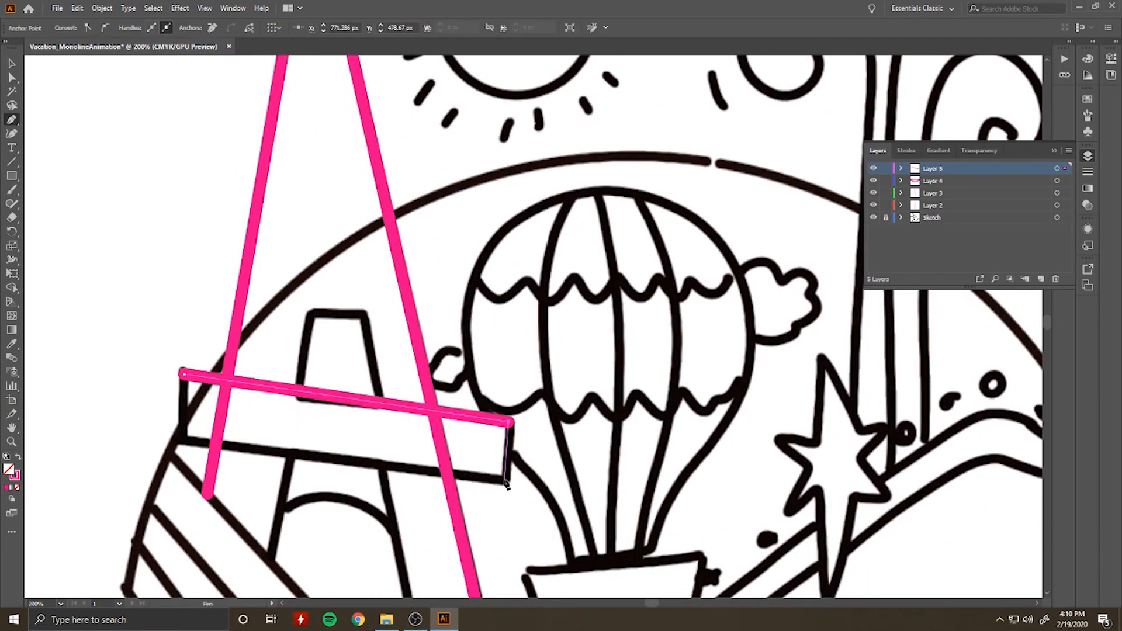
click(504, 480)
click(178, 432)
click(182, 374)
key(v)
click(150, 296)
Step: Add a new layer and trace the small trapezoid opening above the crossbeam as a closed path
scroll(153, 296, down, 1)
scroll(157, 298, down, 1)
click(1040, 279)
key(p)
click(261, 351)
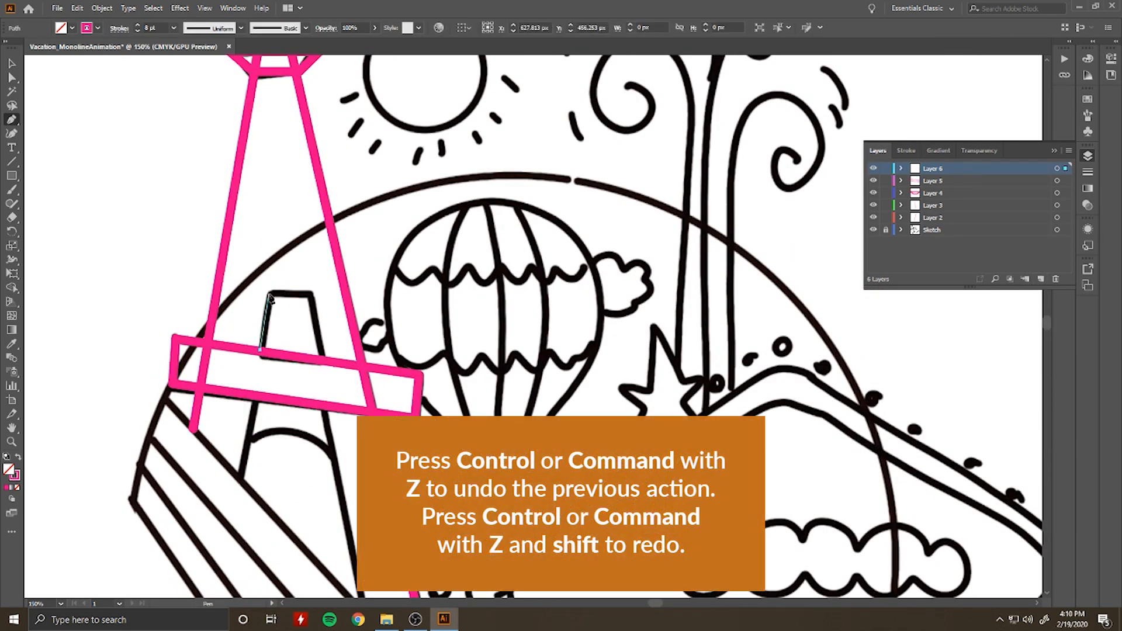
click(270, 277)
click(310, 275)
click(321, 344)
click(262, 348)
key(v)
Step: Add a new layer and trace the tower's lower opening from its left foot over the curved arch toward the right foot
click(1039, 278)
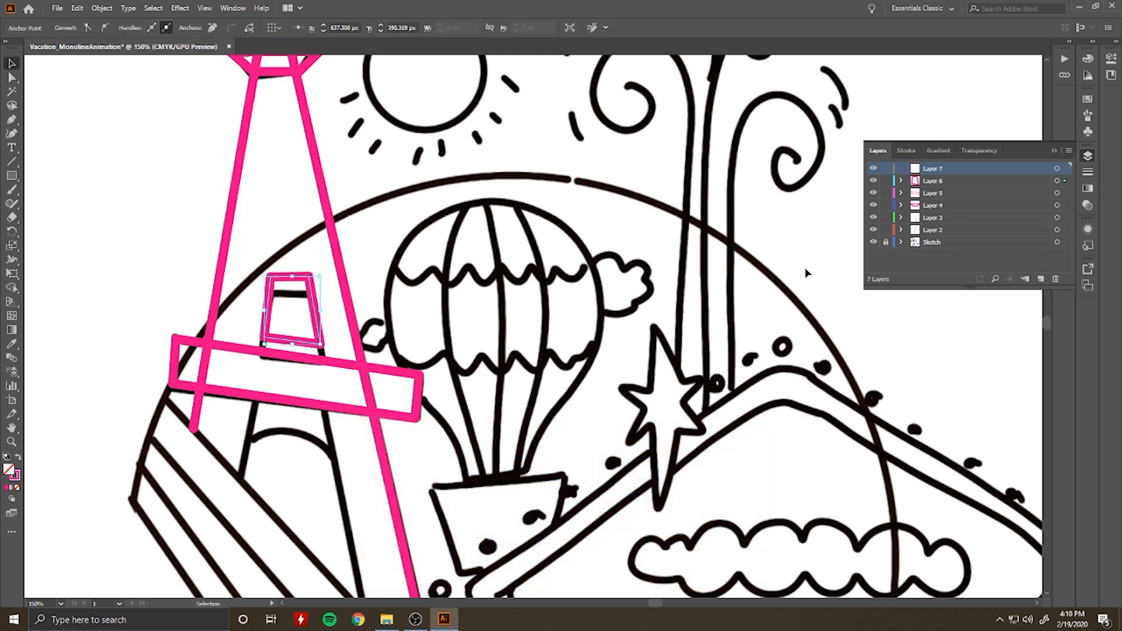
key(p)
click(240, 481)
click(248, 441)
drag(331, 454, 373, 501)
scroll(331, 457, down, 2)
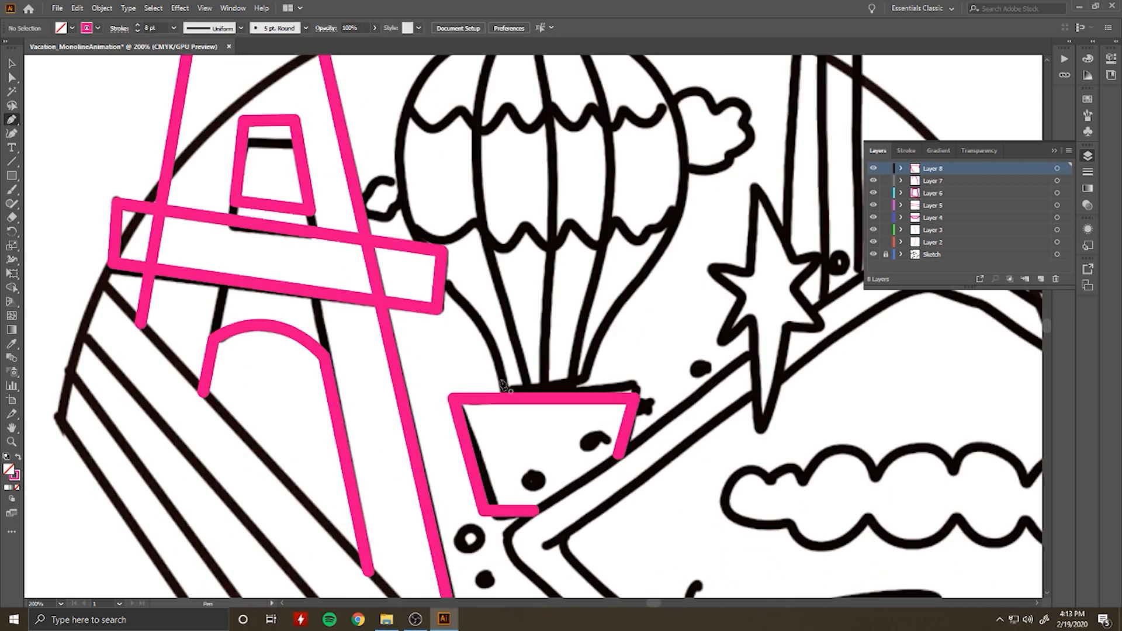
Step: Start the balloon outline on Layer 8 with a straight horizontal segment along its neck, just above the basket
click(504, 384)
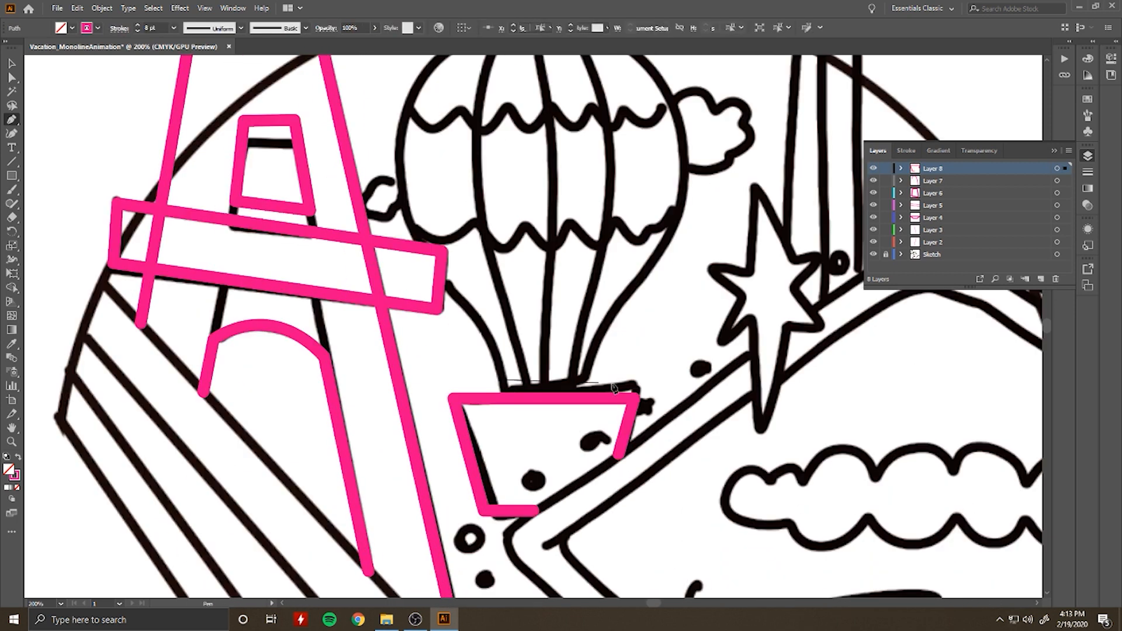
click(587, 384)
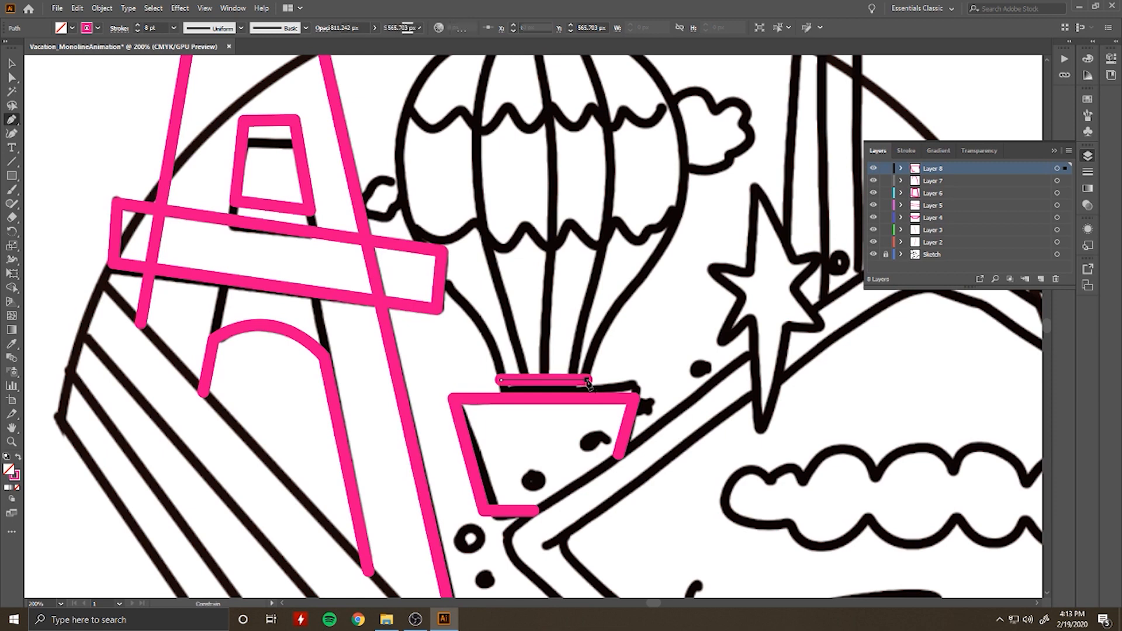
scroll(698, 257, up, 3)
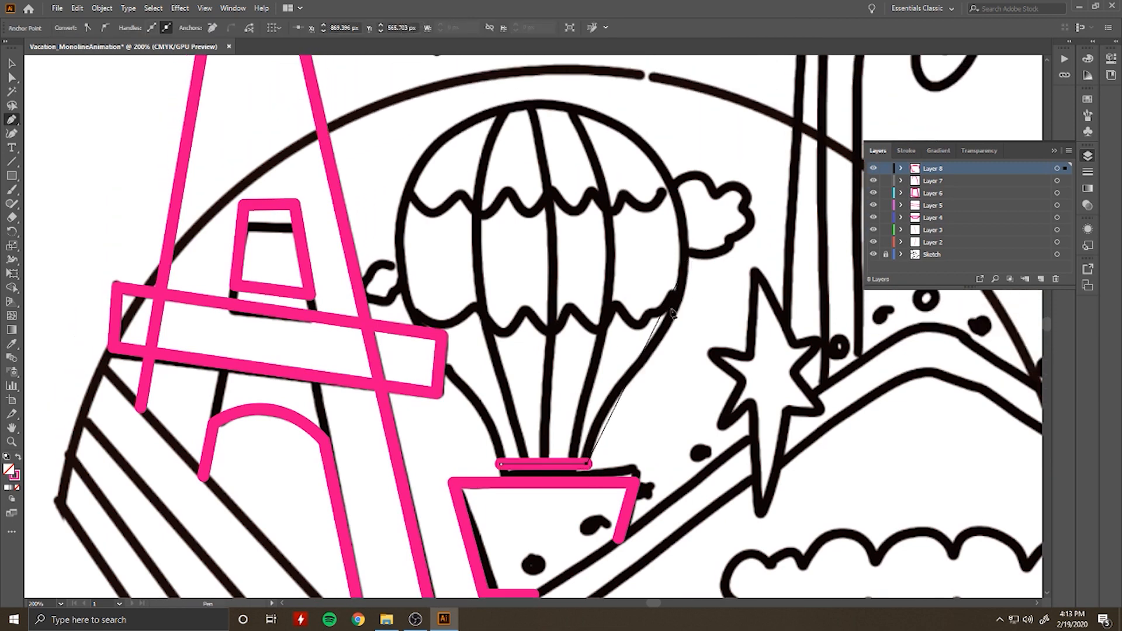
Step: Try to trace the balloon's right side up to its crown with curved segments
drag(683, 287, 681, 168)
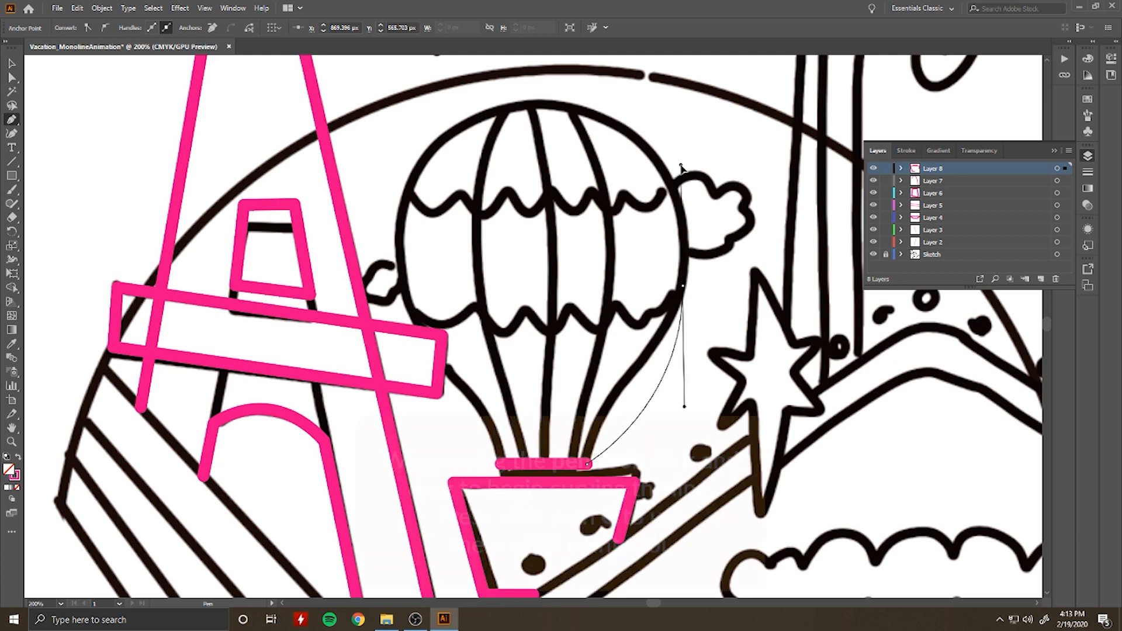
drag(533, 103, 414, 98)
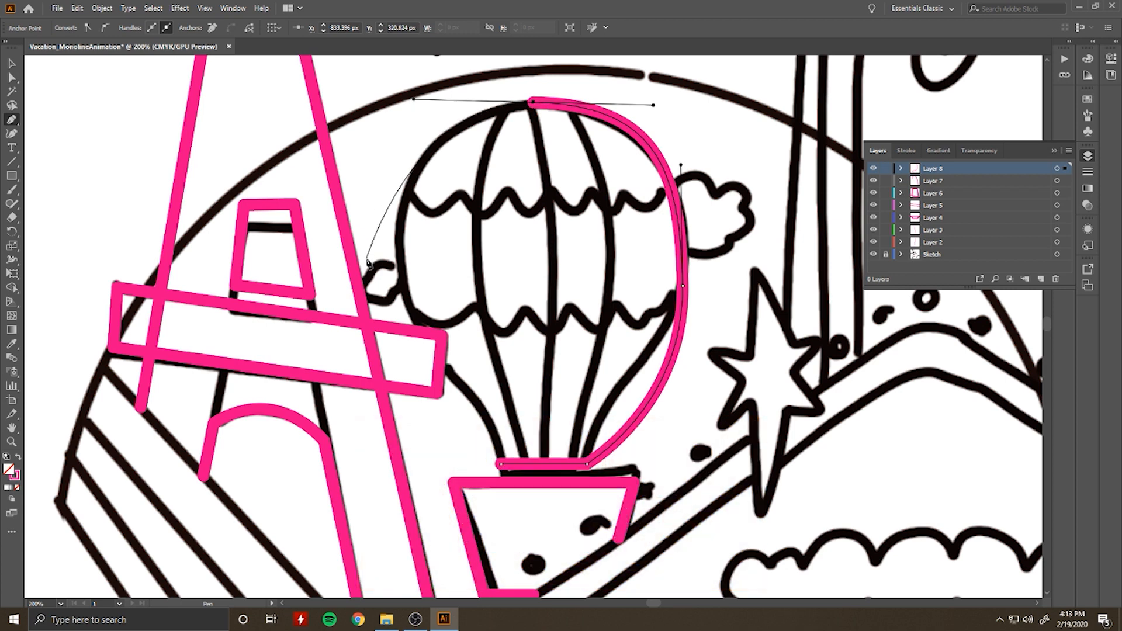
key(ctrl)
key(ctrl+z)
key(ctrl+z)
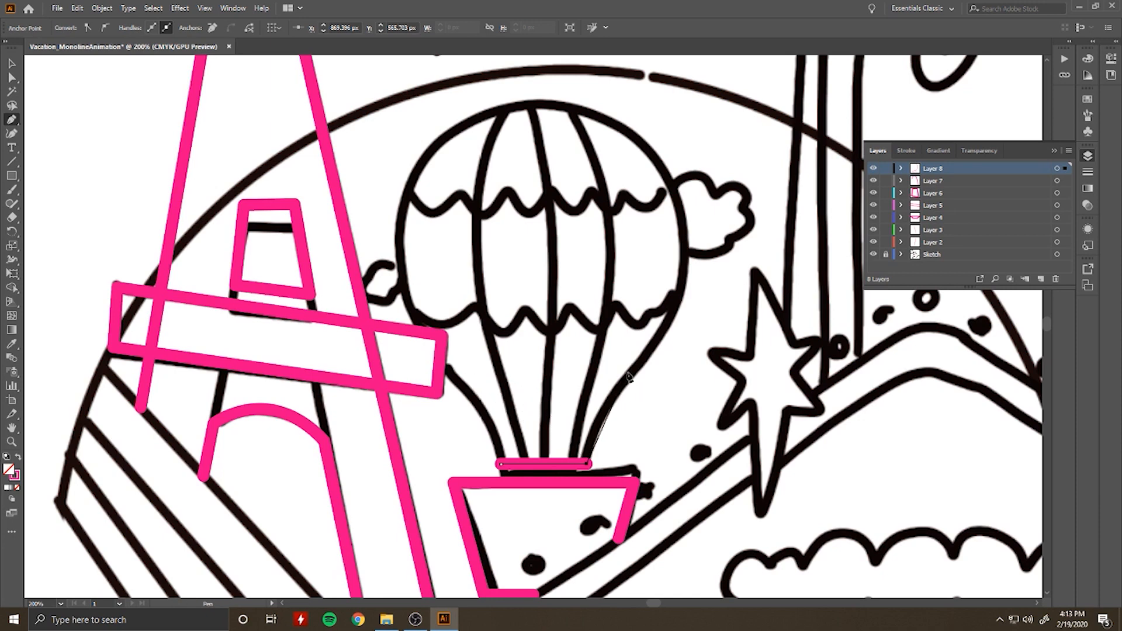
Step: Continue the balloon outline with straight segments through two level side anchors and the crown, closing it at the neck's left end
click(587, 366)
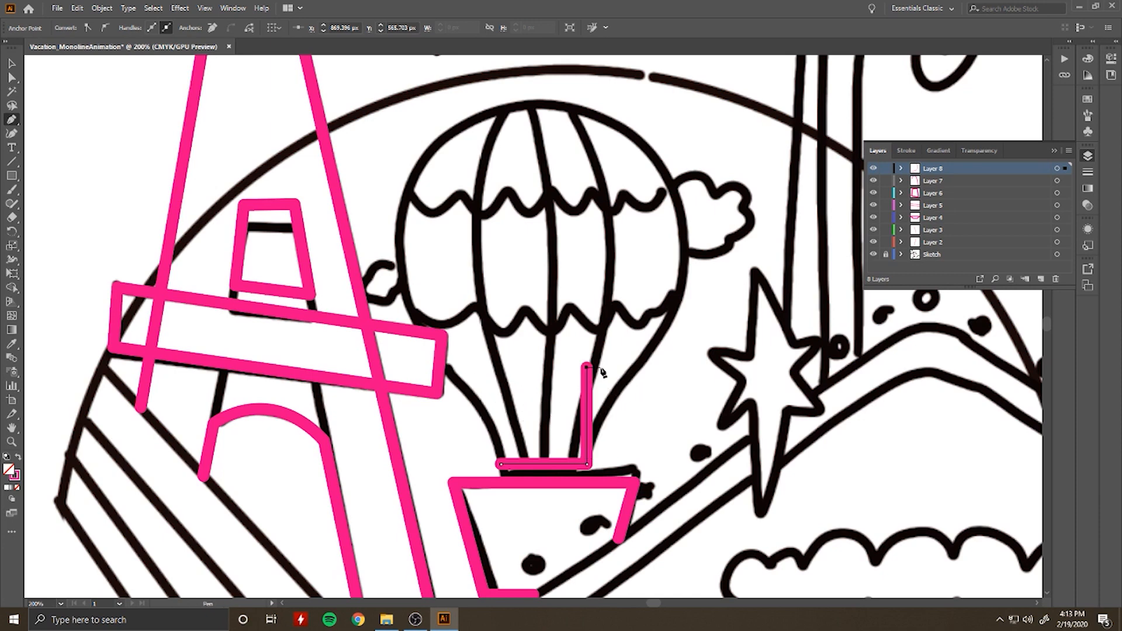
click(535, 102)
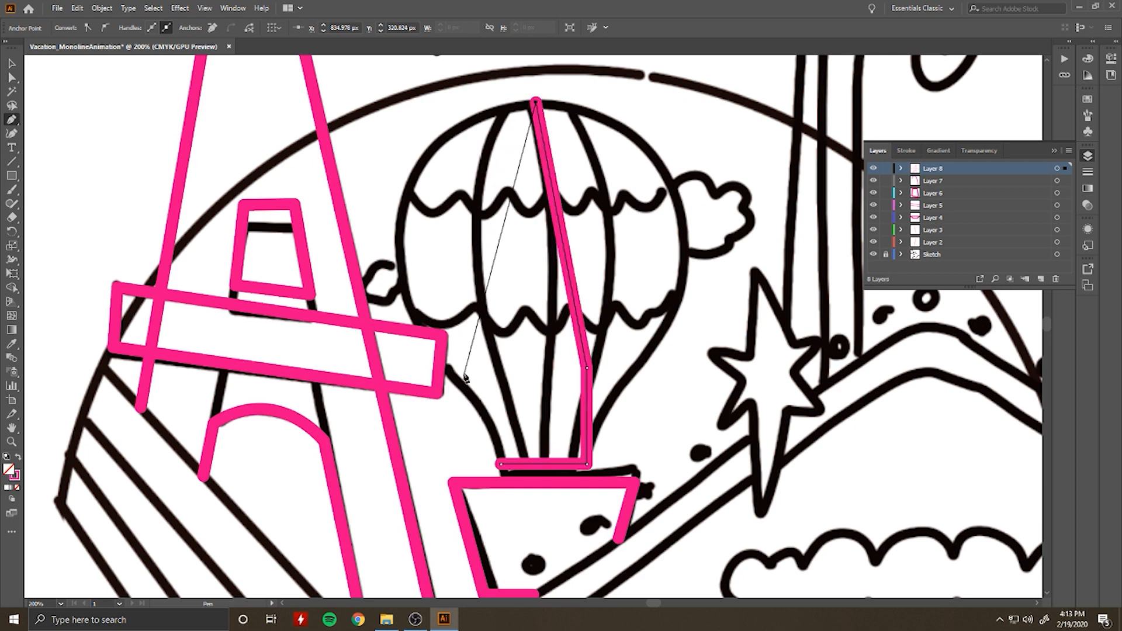
click(460, 366)
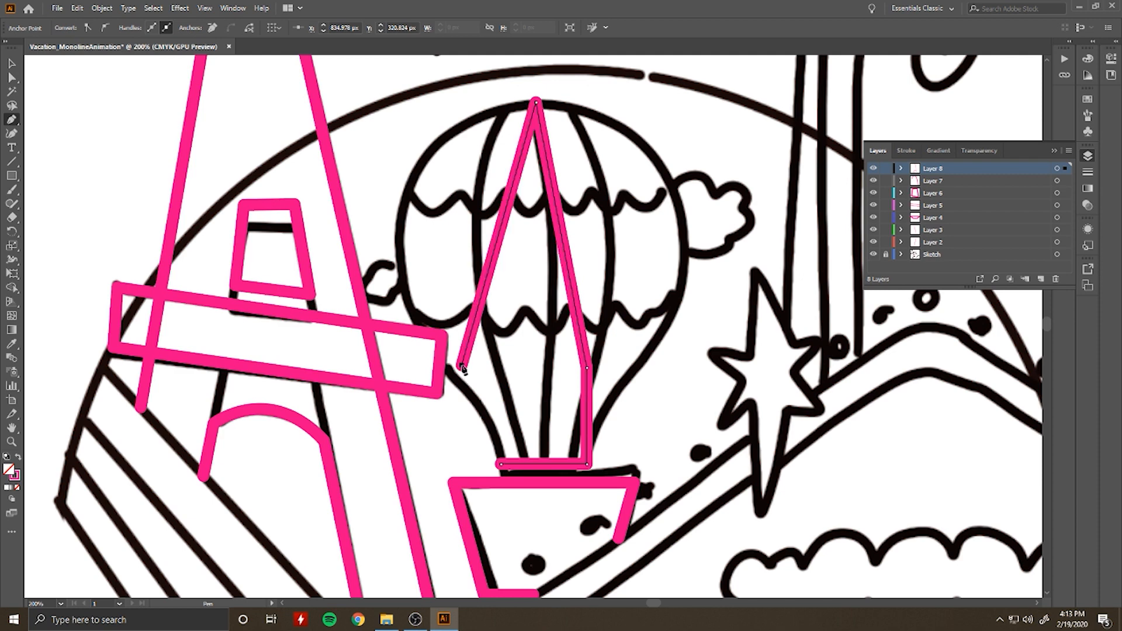
drag(461, 366, 491, 366)
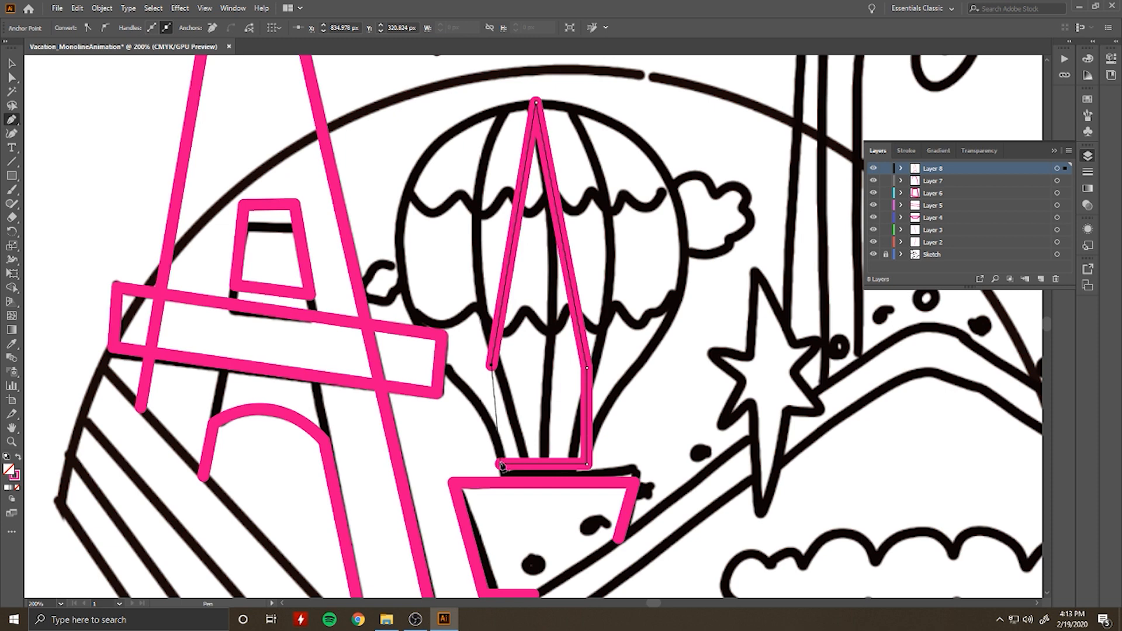
key(ctrl+z)
key(ctrl+z)
click(501, 366)
click(501, 464)
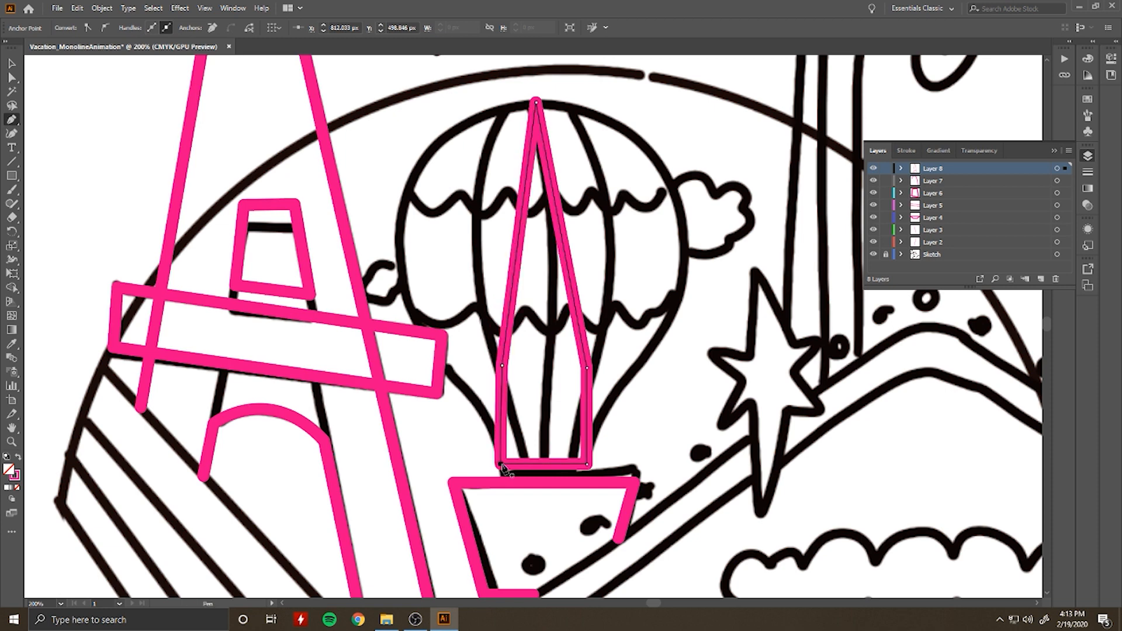
Step: Bend the balloon outline's straight left and right sides outward with the Curvature tool to match the sketch's round envelope
click(11, 134)
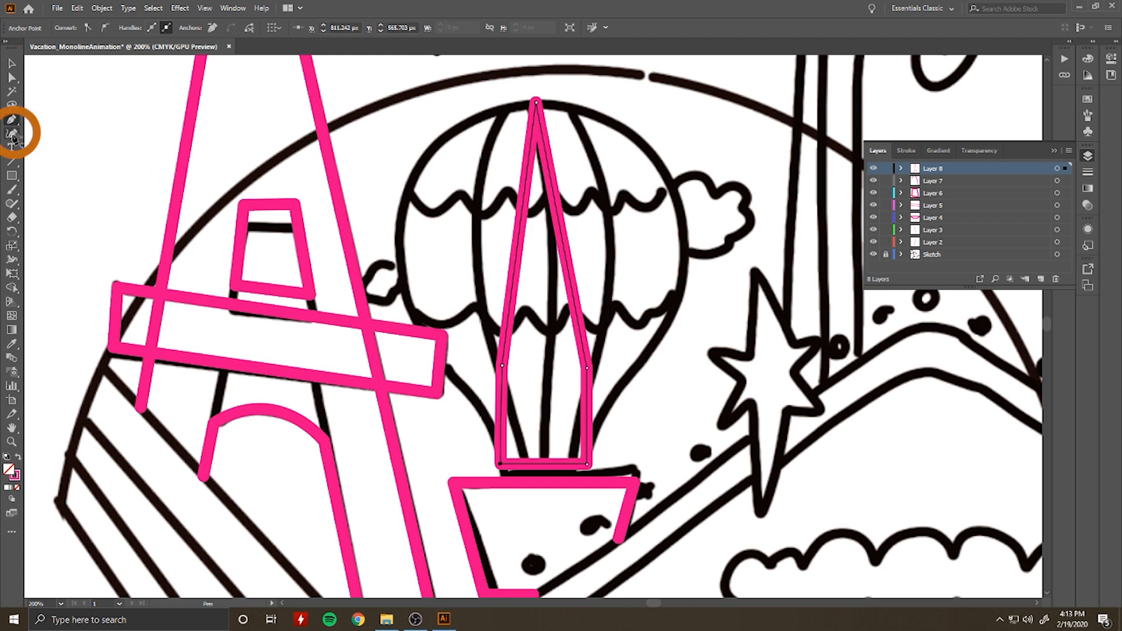
drag(516, 261, 392, 242)
drag(568, 259, 685, 227)
Step: Reshape the balloon outline's lower left side with the Anchor Point tool so it curves inward to the neck along the sketch
drag(14, 121, 58, 165)
click(501, 366)
key(ctrl+z)
drag(502, 368, 483, 402)
click(461, 378)
Step: Reshape the balloon outline's lower right side with the Anchor Point tool so it curves down to the neck along the sketch
click(587, 368)
key(ctrl+z)
drag(587, 368, 628, 377)
drag(628, 377, 674, 355)
click(615, 384)
key(ctrl+z)
drag(601, 391, 595, 404)
click(616, 385)
key(ctrl+z)
Step: Nudge the anchor on the balloon's lower right side into line with the sketch and refine the curve into the neck
key(Right)
key(Right)
key(Right)
key(Down)
key(Down)
key(Down)
key(Down)
key(Left)
key(Left)
key(Left)
key(Down)
key(Down)
key(Left)
key(Left)
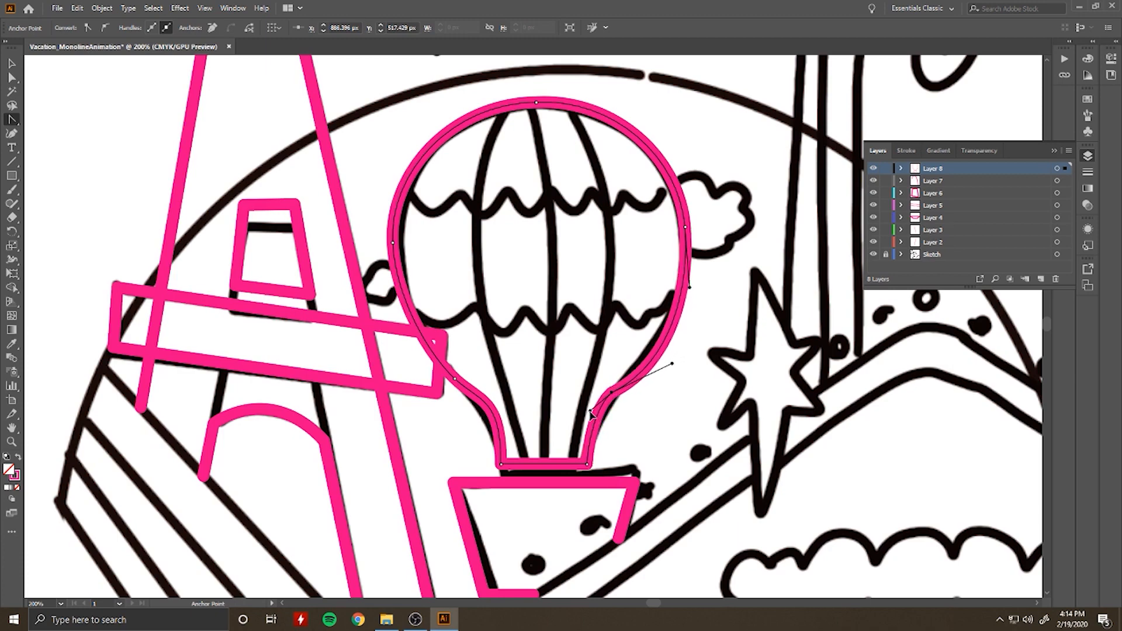
click(590, 413)
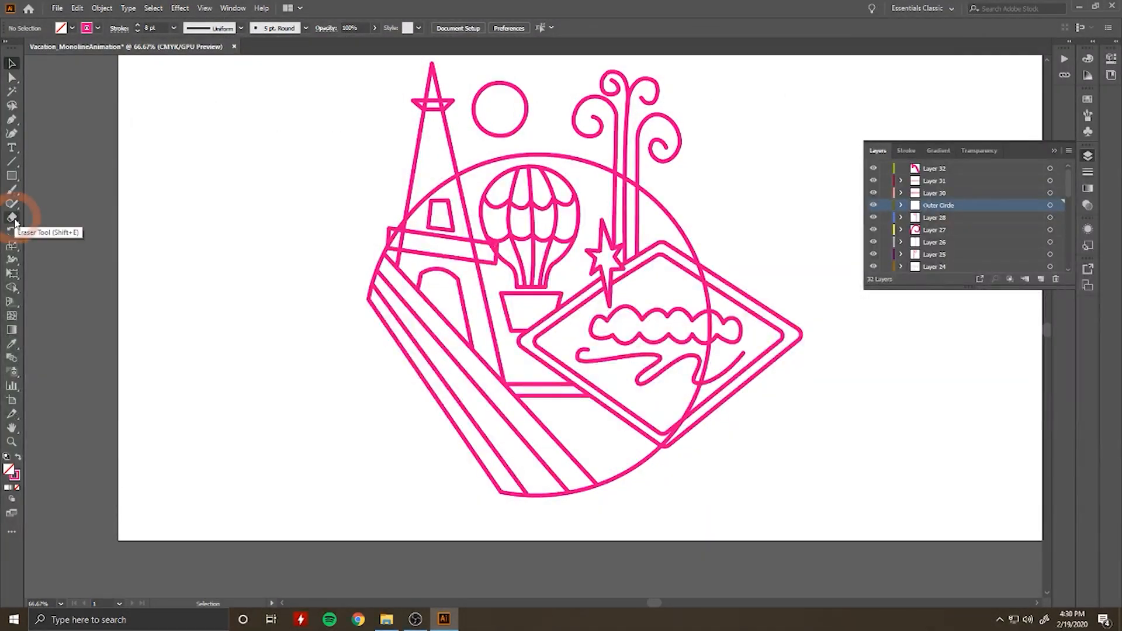
Step: Cut the Outer Circle path with the Scissors tool where it meets the tower platform's lower left corner
click(12, 220)
click(65, 232)
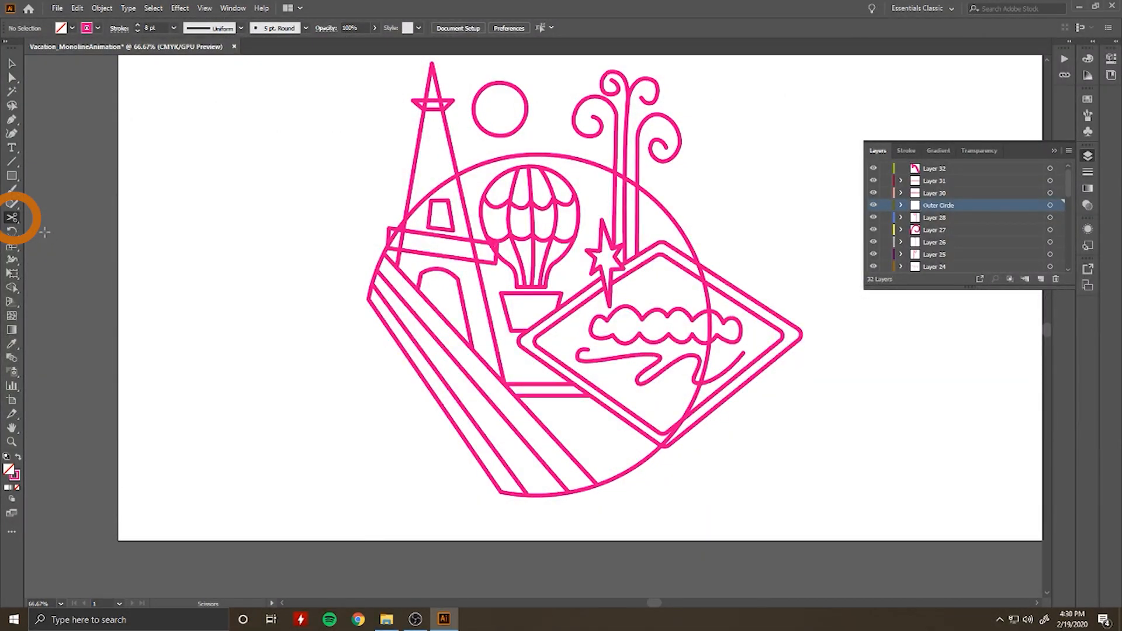
scroll(342, 266, up, 5)
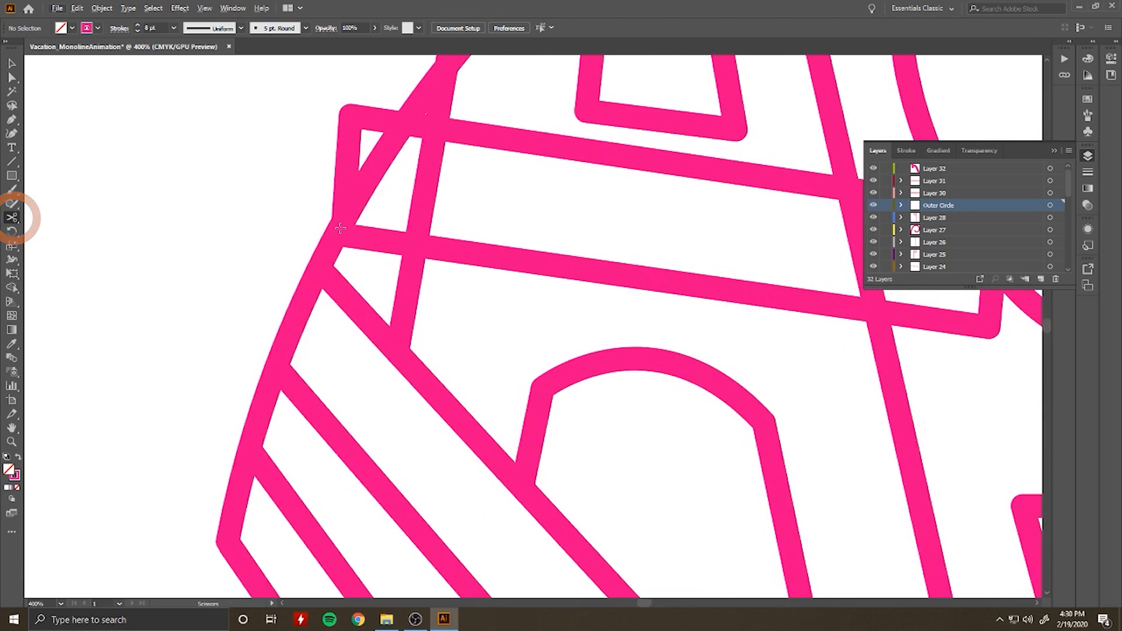
click(340, 228)
scroll(354, 217, up, 2)
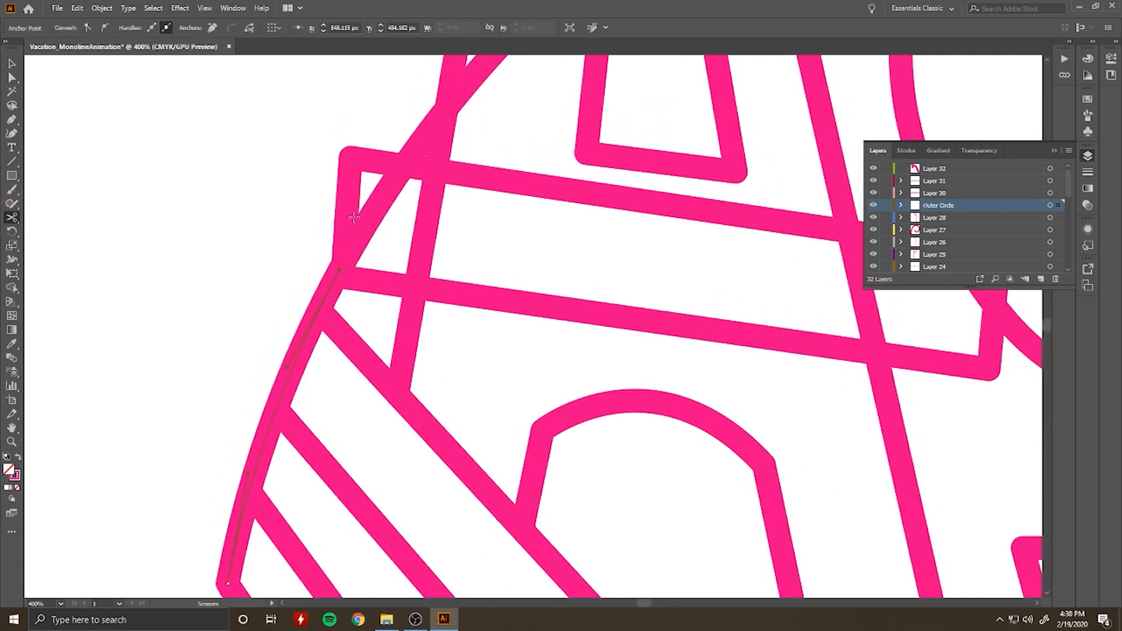
Step: Cut the Outer Circle again just below the platform's upper edge and delete the segment crossing the platform
click(401, 164)
key(ctrl+z)
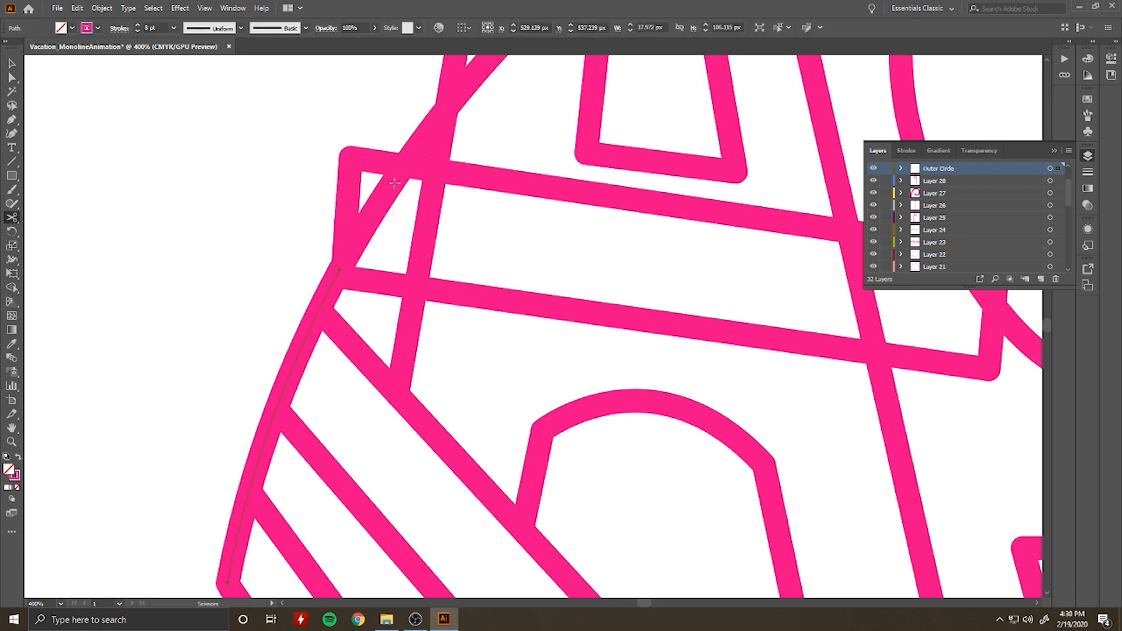
click(394, 183)
key(v)
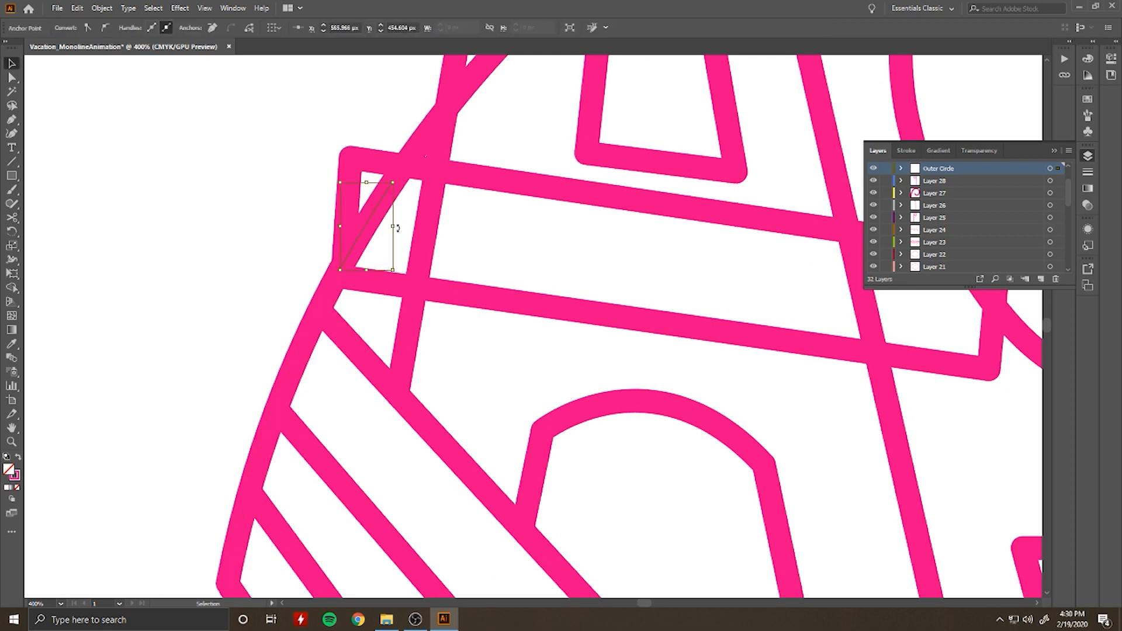
key(Delete)
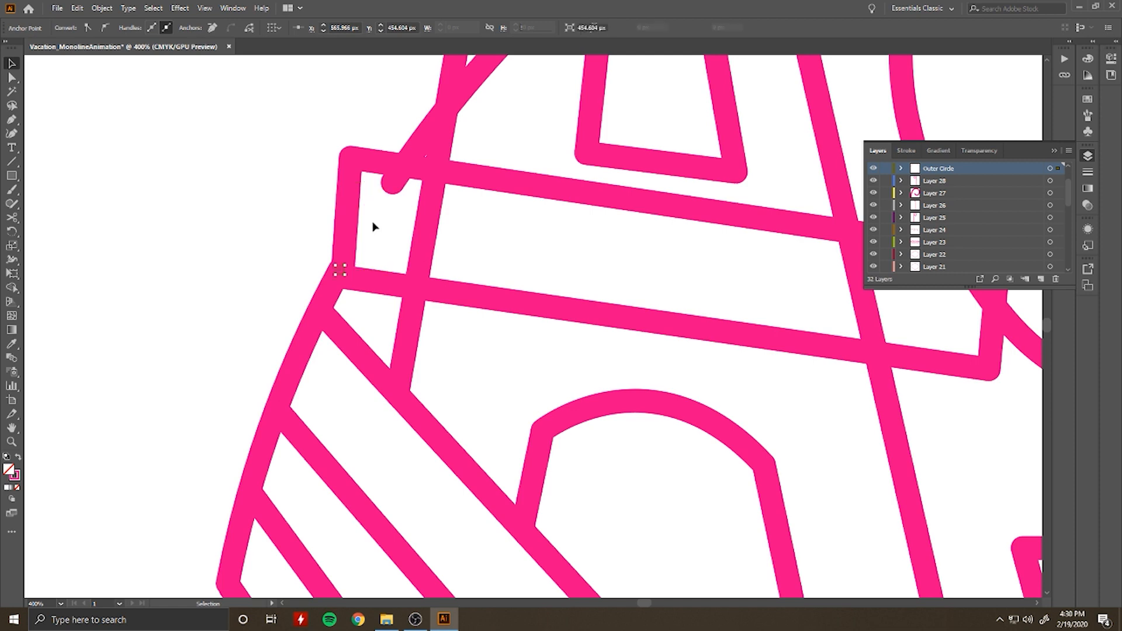
key(Delete)
click(346, 263)
click(357, 264)
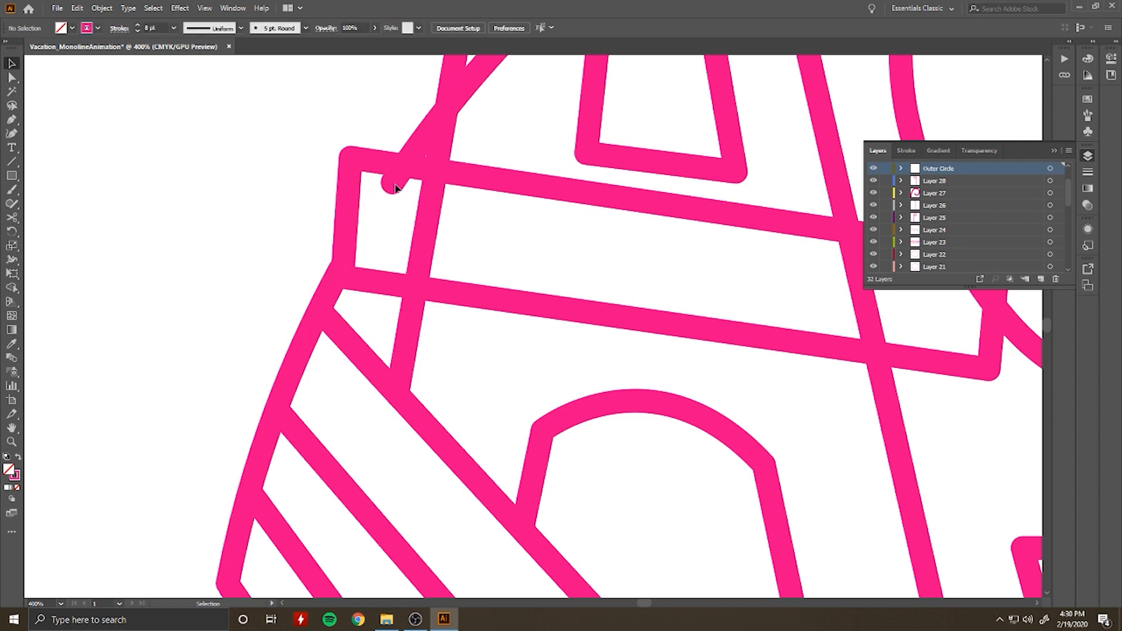
Step: Nudge the Outer Circle's open end point up and right so it meets the tower platform's upper edge
click(16, 78)
click(393, 183)
key(Up)
key(Up)
key(Up)
key(Right)
key(Right)
key(Right)
key(Up)
key(Up)
key(Up)
key(Up)
click(371, 264)
Step: Cut the Outer Circle at the diamond sign's bottom corner and upper right edge, and delete the arc crossing the sign
scroll(219, 262, up, 1)
scroll(219, 262, down, 5)
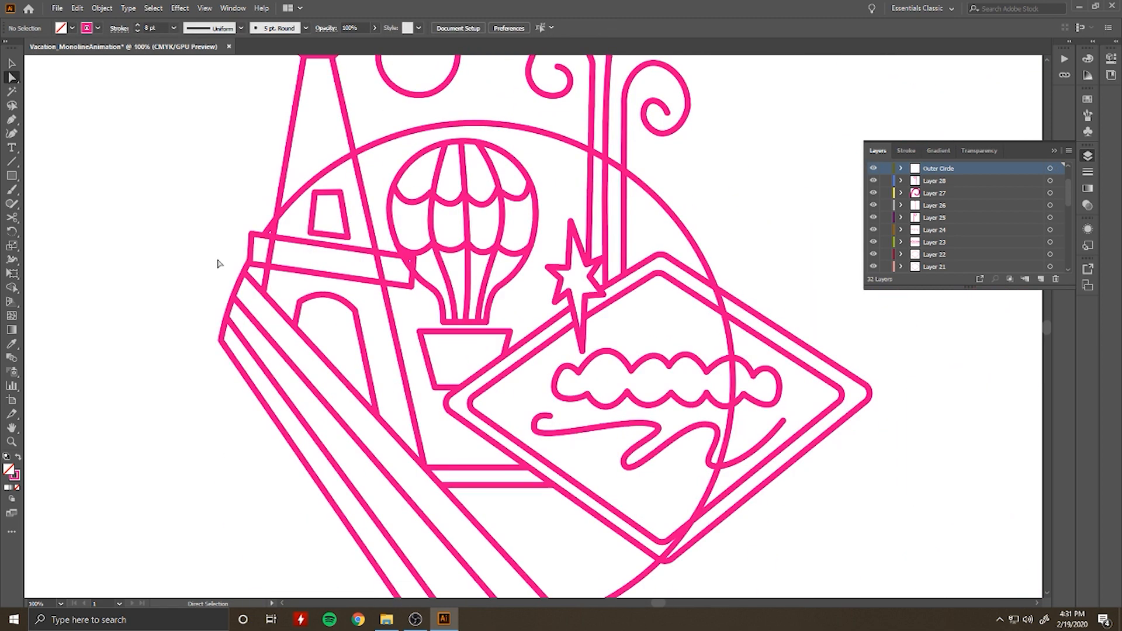
scroll(539, 413, down, 2)
scroll(666, 482, up, 3)
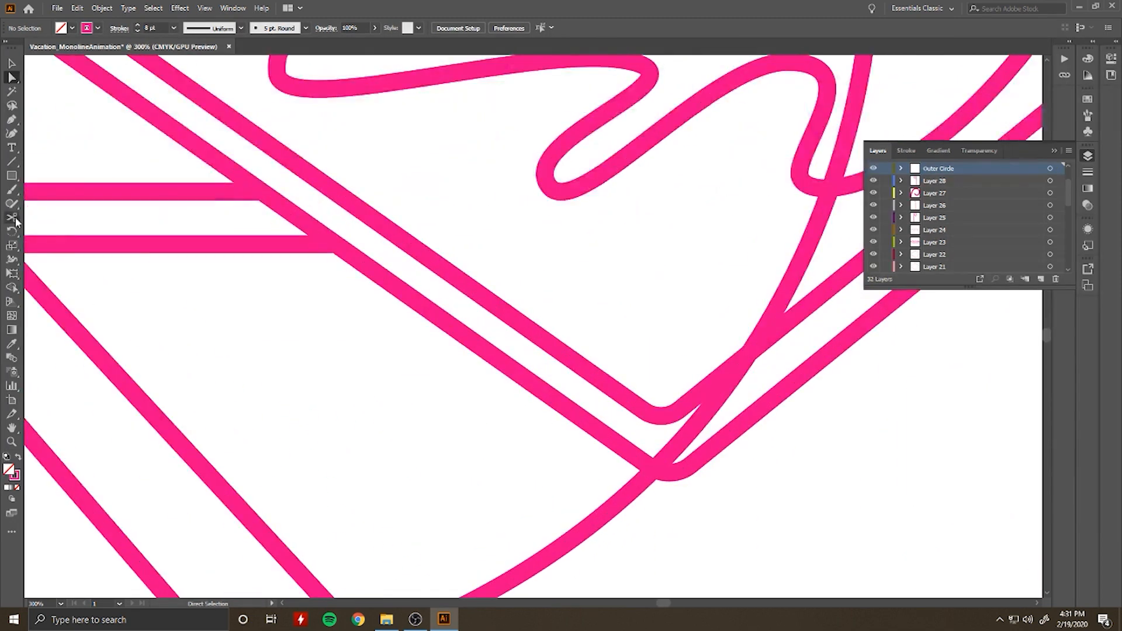
click(652, 471)
scroll(652, 470, up, 10)
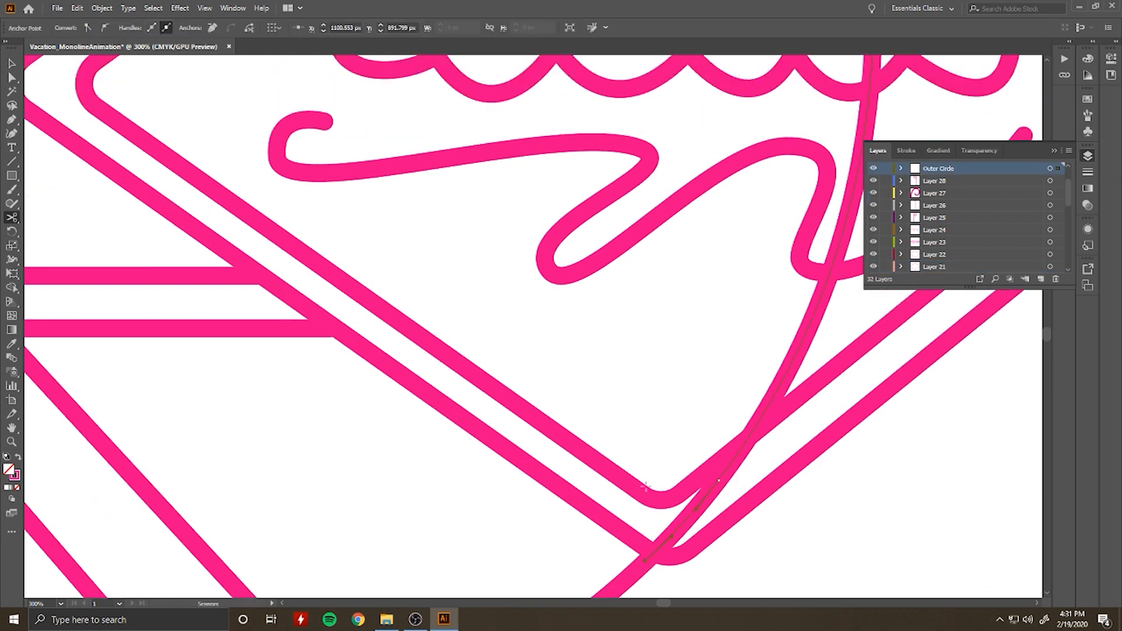
scroll(758, 410, down, 2)
key(v)
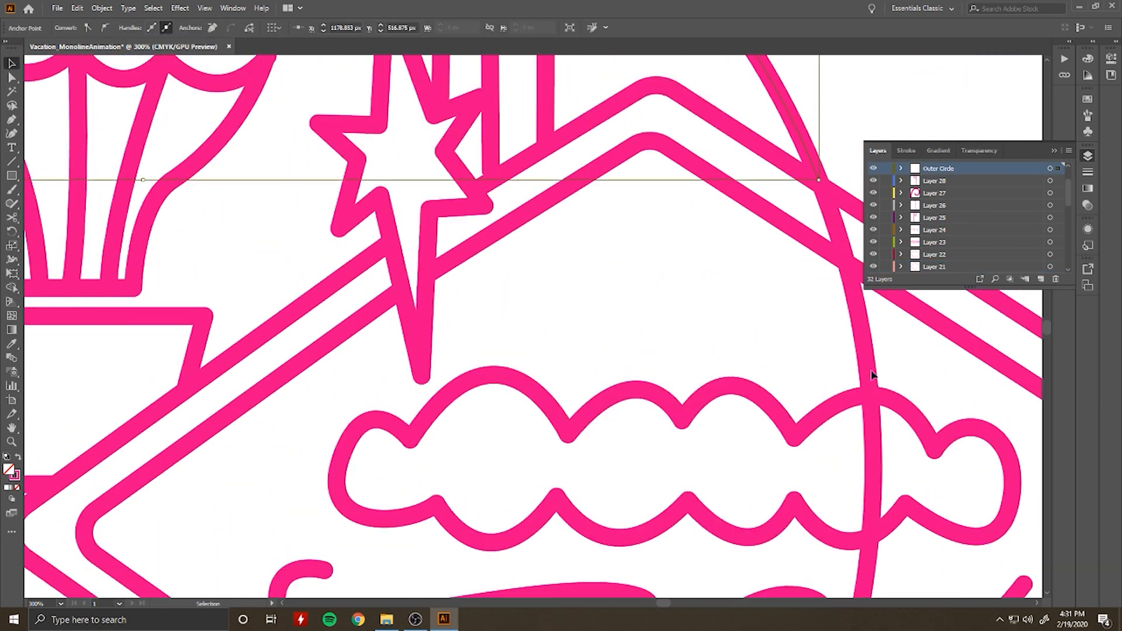
scroll(864, 373, down, 7)
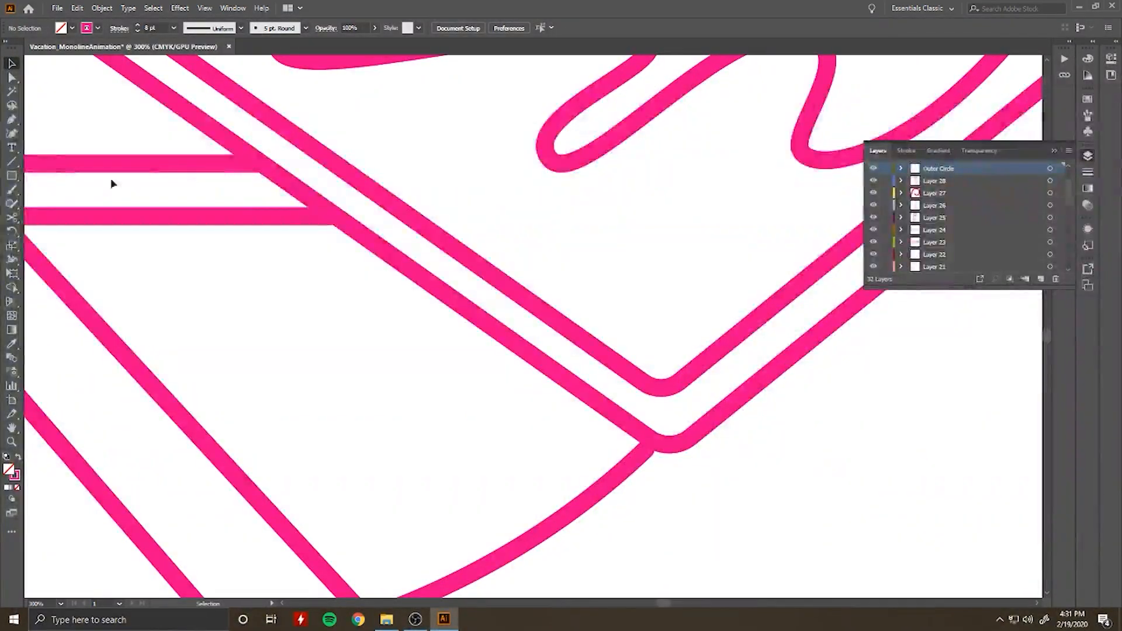
click(11, 77)
click(645, 450)
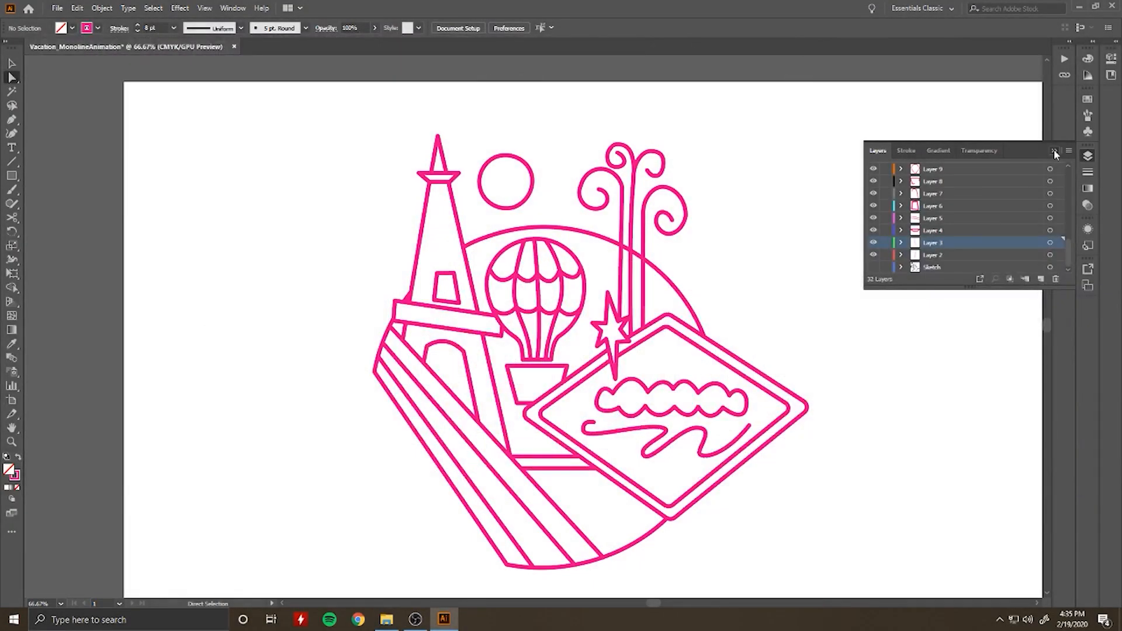
click(1053, 149)
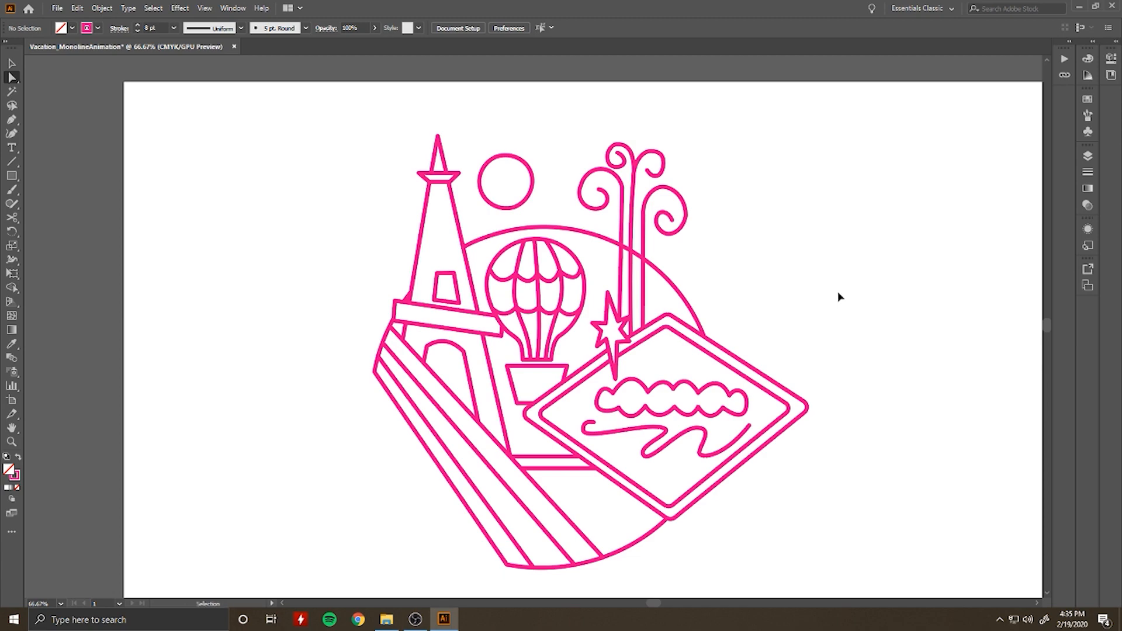
Step: Save the artwork as the Adobe Illustrator file Vacation_MonolineAnimation.ai in the Ai folder of Vacation_AnimationProject on the Desktop
key(ctrl+s)
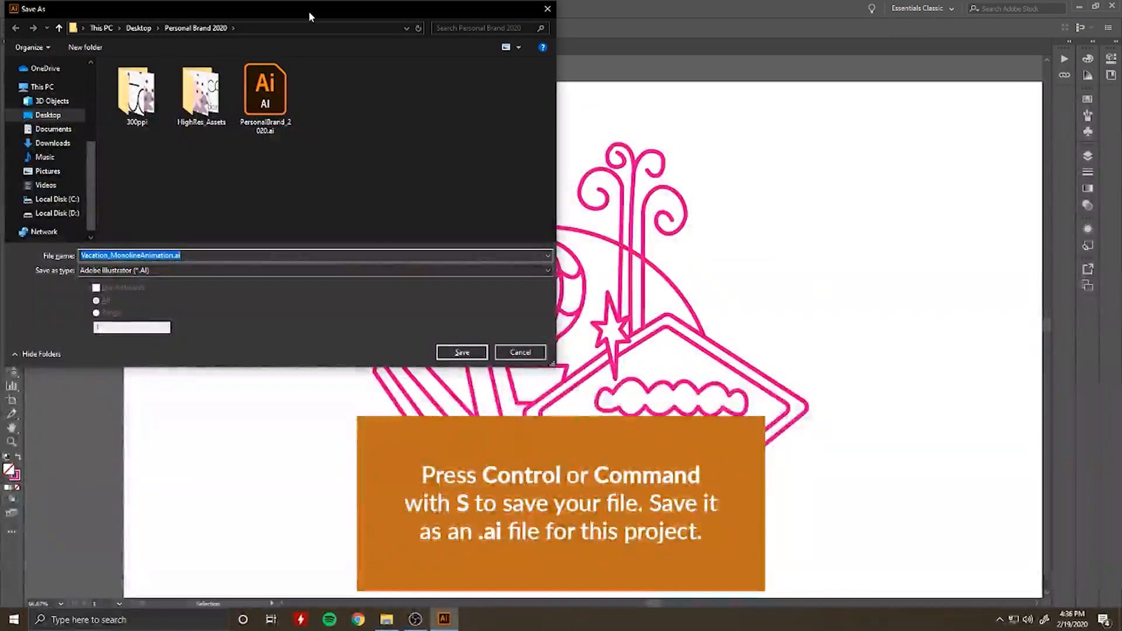
drag(302, 9, 480, 72)
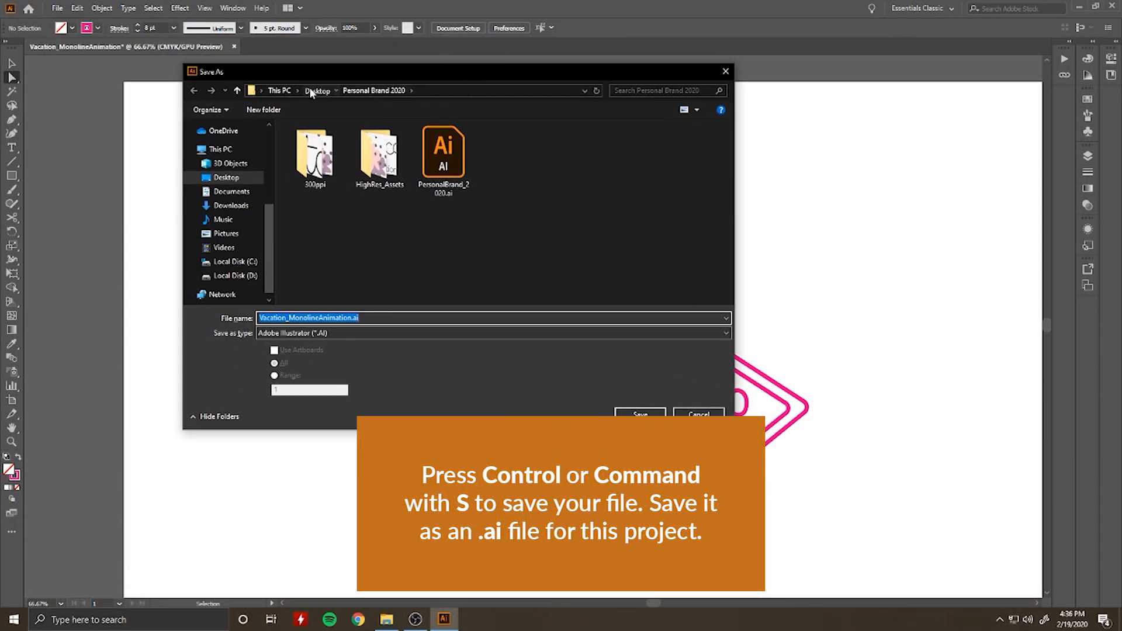
click(309, 91)
click(470, 211)
double_click(470, 212)
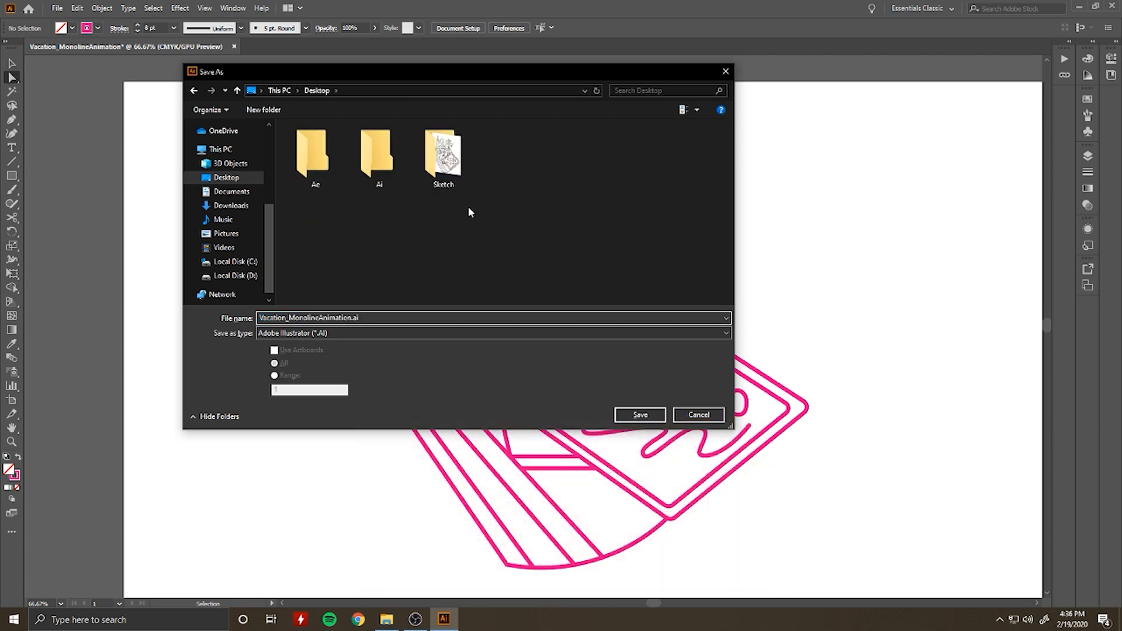
double_click(388, 184)
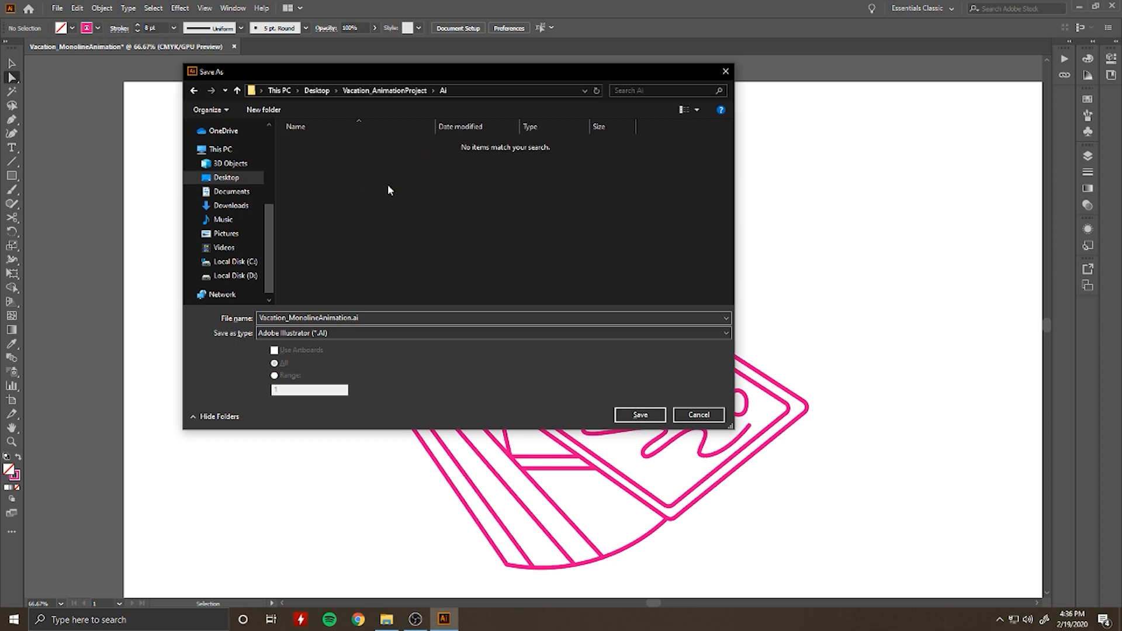
click(641, 416)
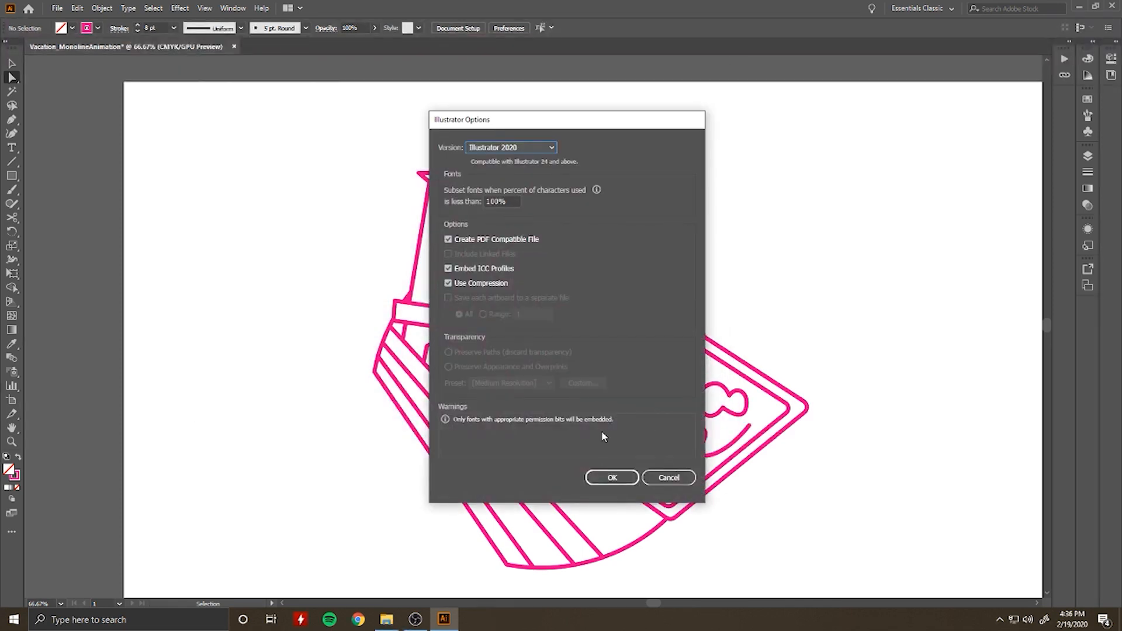